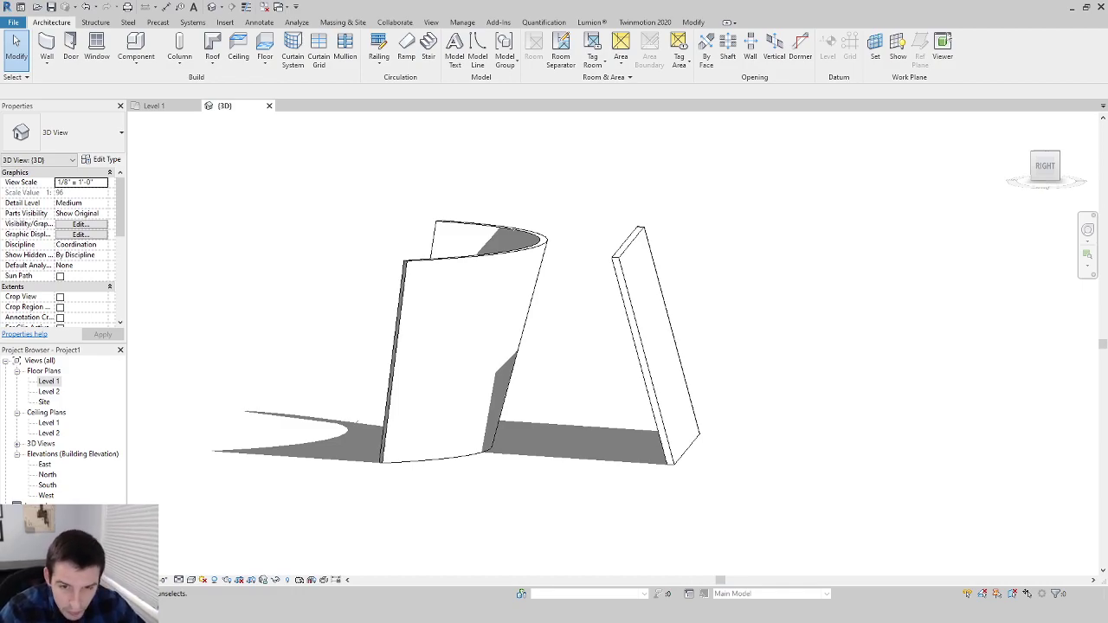
Draw a straight Generic - 8" wall about 27' long above the existing walls in the Level 1 floor plan
{"action": "double_click", "coordinate": [51, 382]}
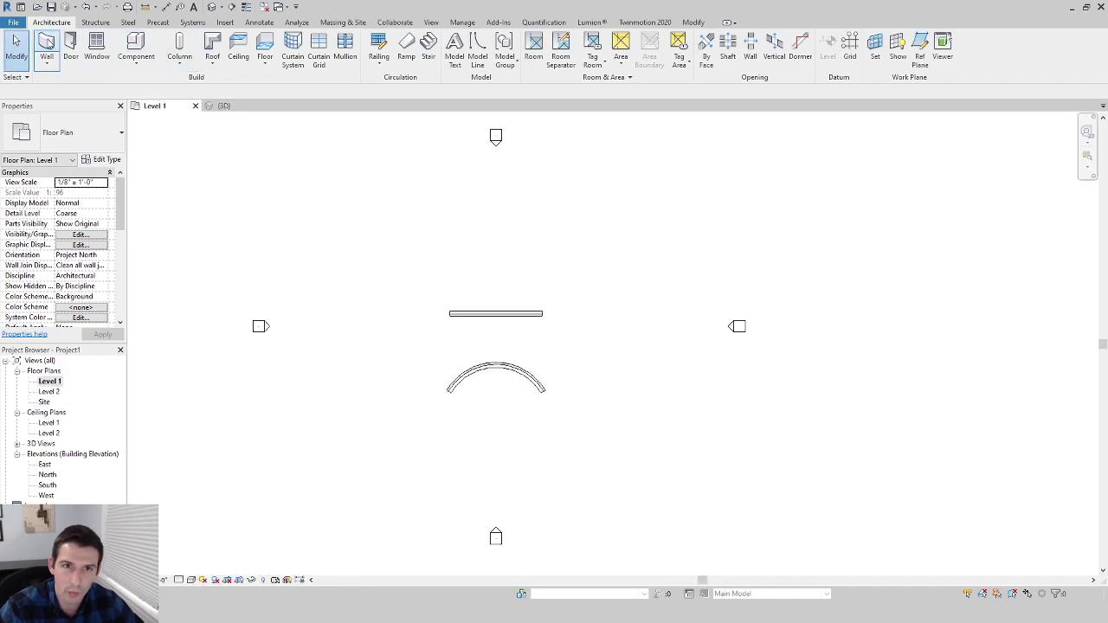
{"action": "left_click", "coordinate": [47, 45]}
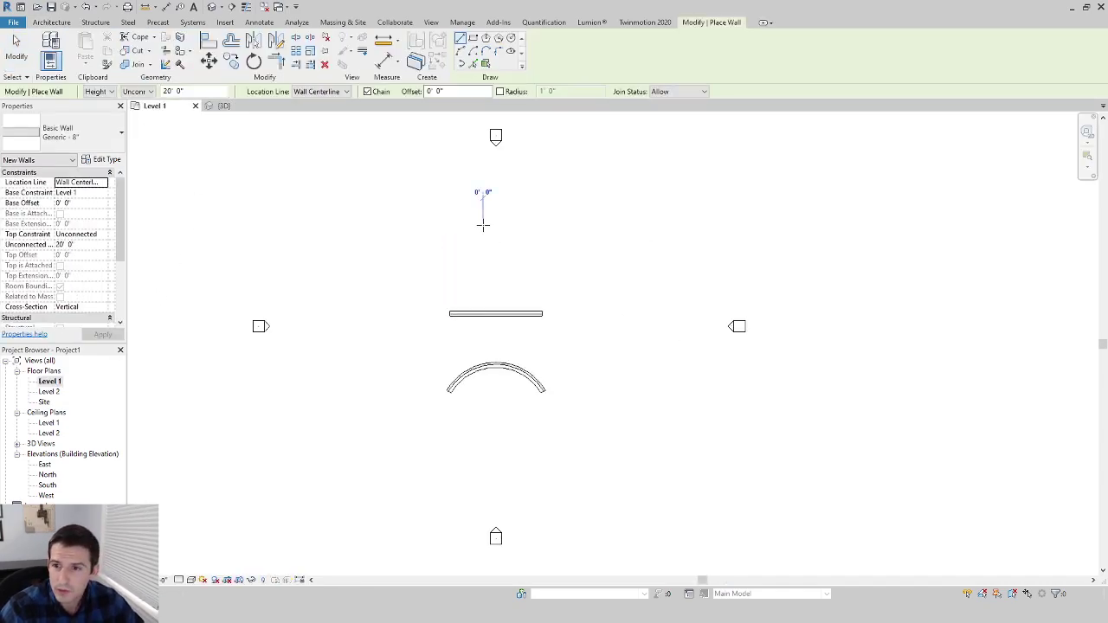
{"action": "left_click", "coordinate": [562, 223]}
{"action": "scroll", "coordinate": [545, 216], "scroll_direction": "up", "scroll_amount": 5}
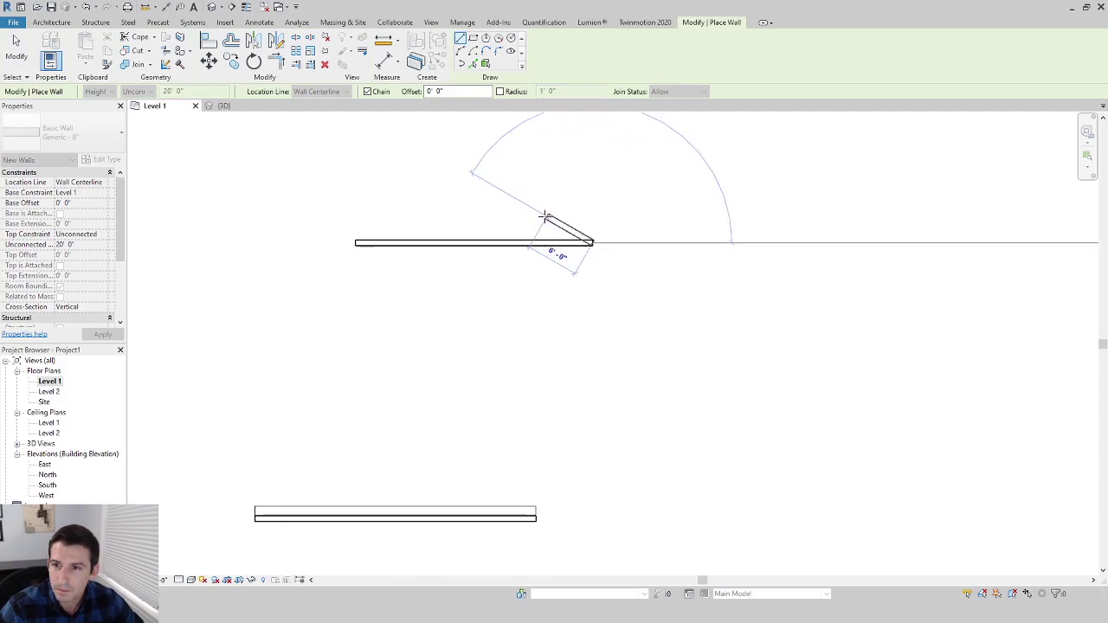
{"action": "key", "text": "Escape"}
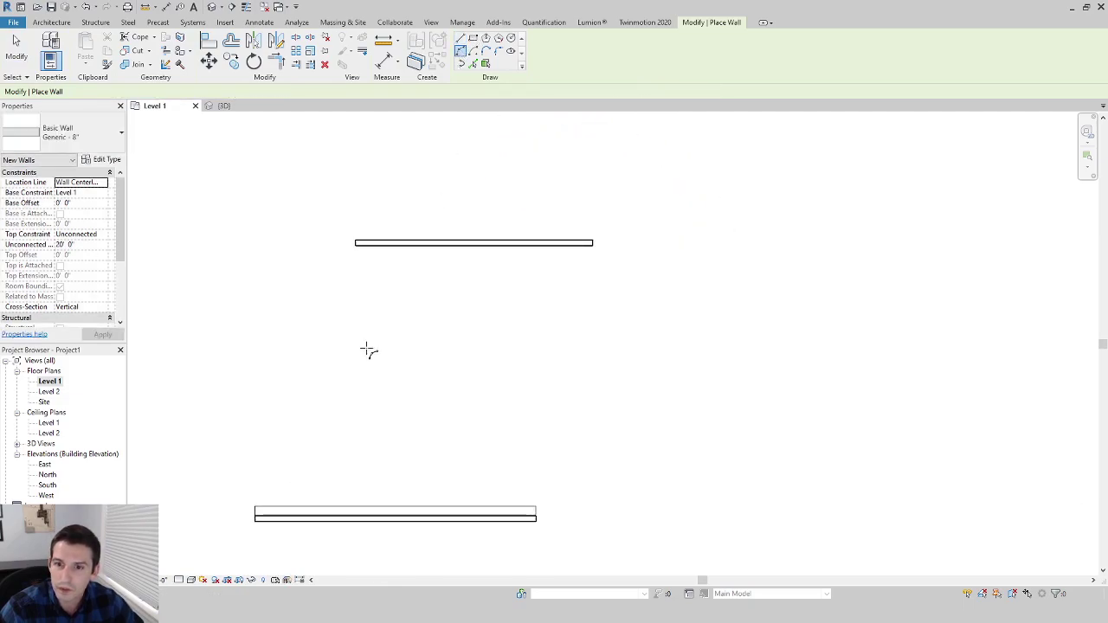
Draw a curved wall with a radius of about 23'-5" below the new straight wall and return to the 3D view
{"action": "left_click", "coordinate": [368, 350]}
{"action": "left_click", "coordinate": [573, 348]}
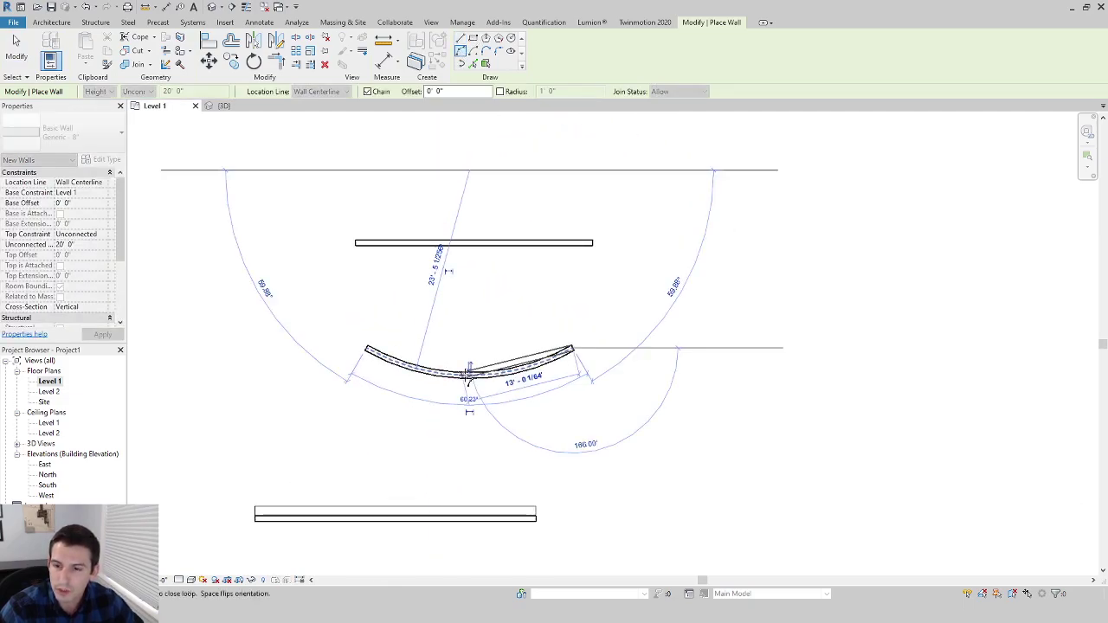
{"action": "left_click", "coordinate": [468, 377]}
{"action": "left_click", "coordinate": [222, 107]}
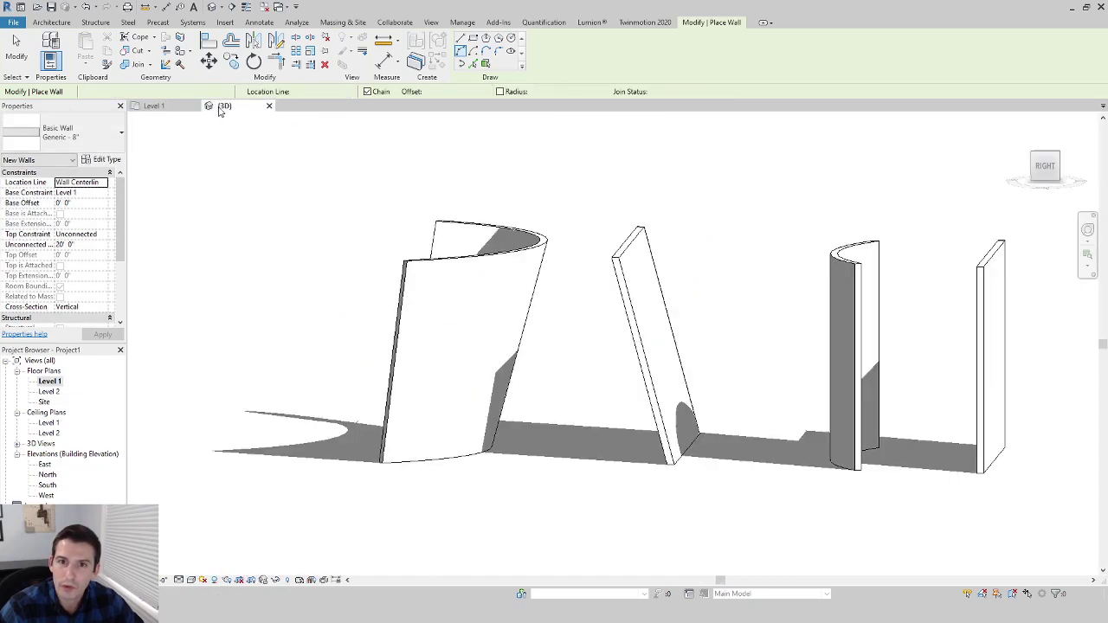
{"action": "key", "text": "Escape"}
{"action": "key", "text": "Escape"}
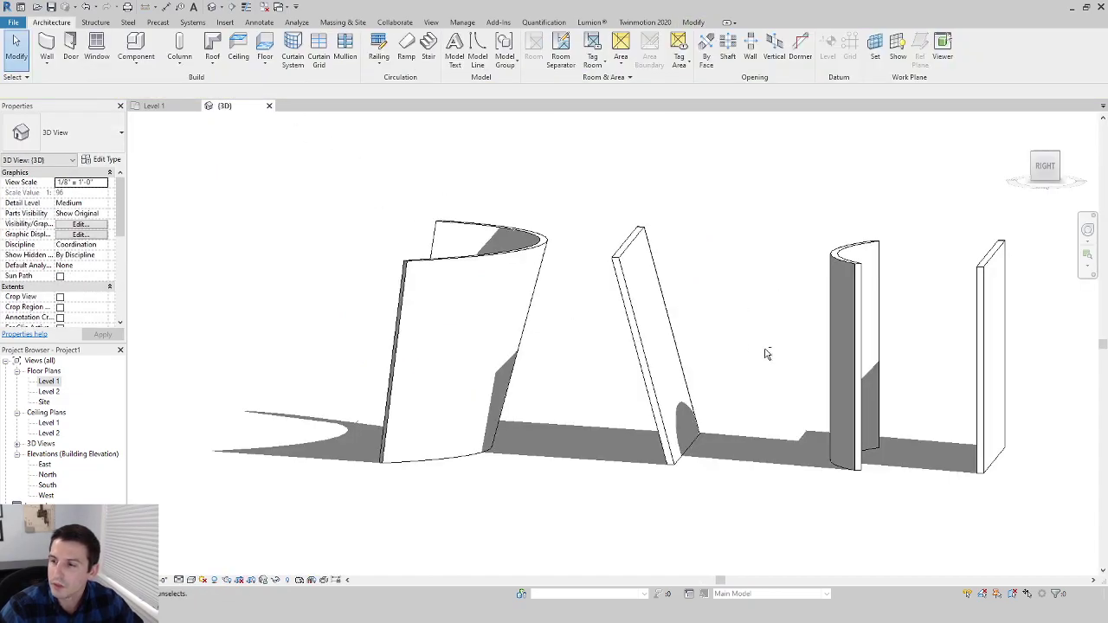
Set the new curved wall's cross-section to Slanted with an angle from vertical of 20°
{"action": "middle_click_drag", "start_coordinate": [767, 351], "coordinate": [499, 284], "text": "shift"}
{"action": "middle_click_drag", "start_coordinate": [567, 304], "coordinate": [611, 301], "text": "shift"}
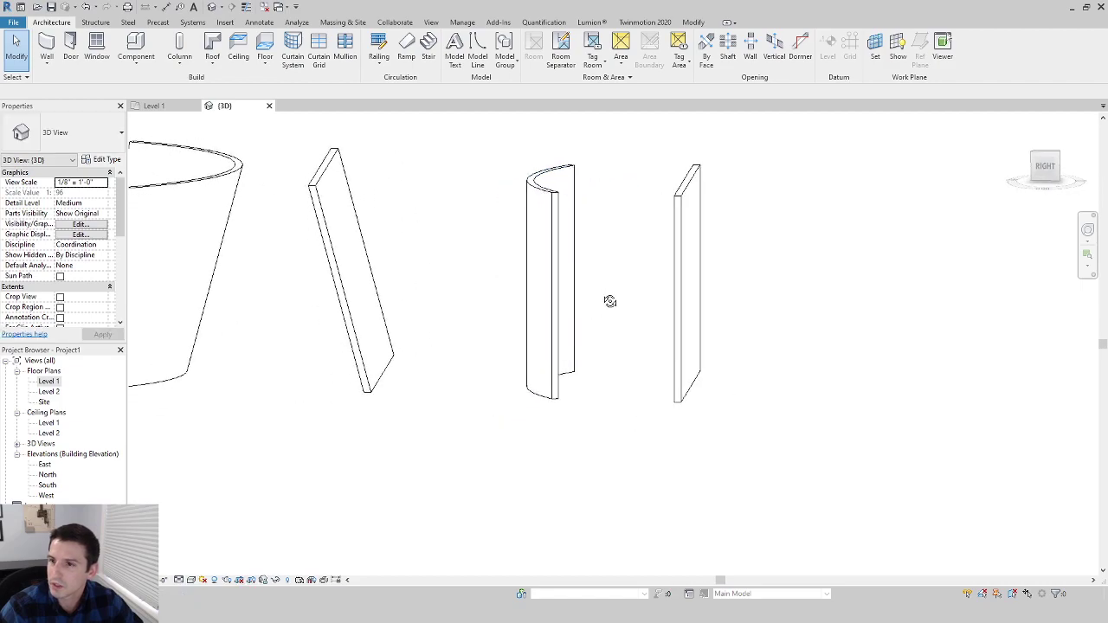
{"action": "middle_click_drag", "start_coordinate": [635, 241], "coordinate": [590, 268]}
{"action": "left_click", "coordinate": [525, 251]}
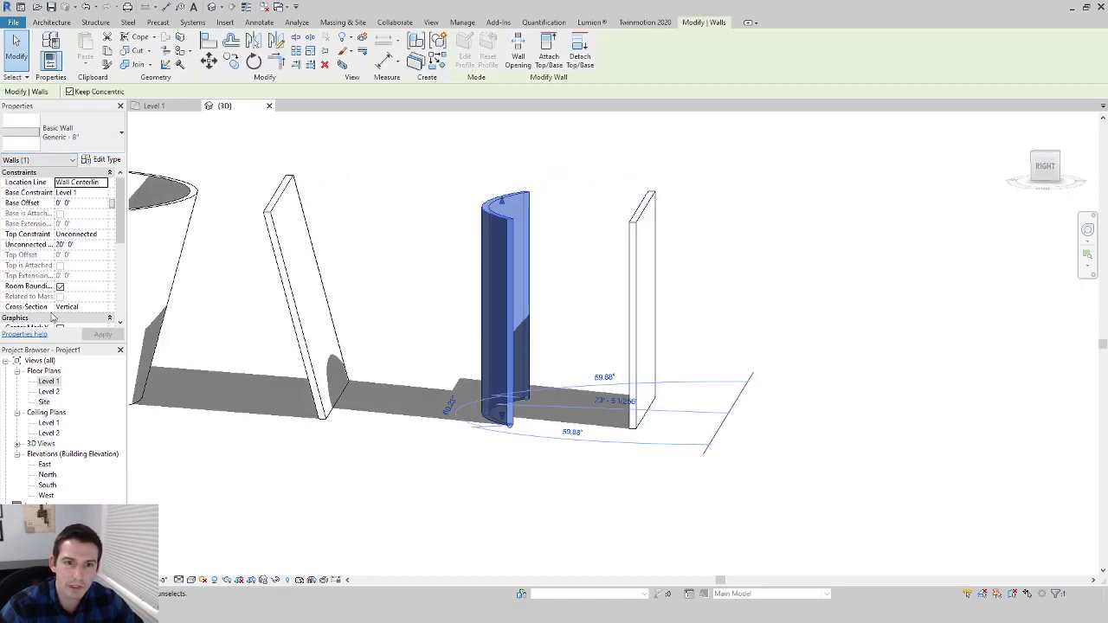
{"action": "left_click", "coordinate": [104, 310]}
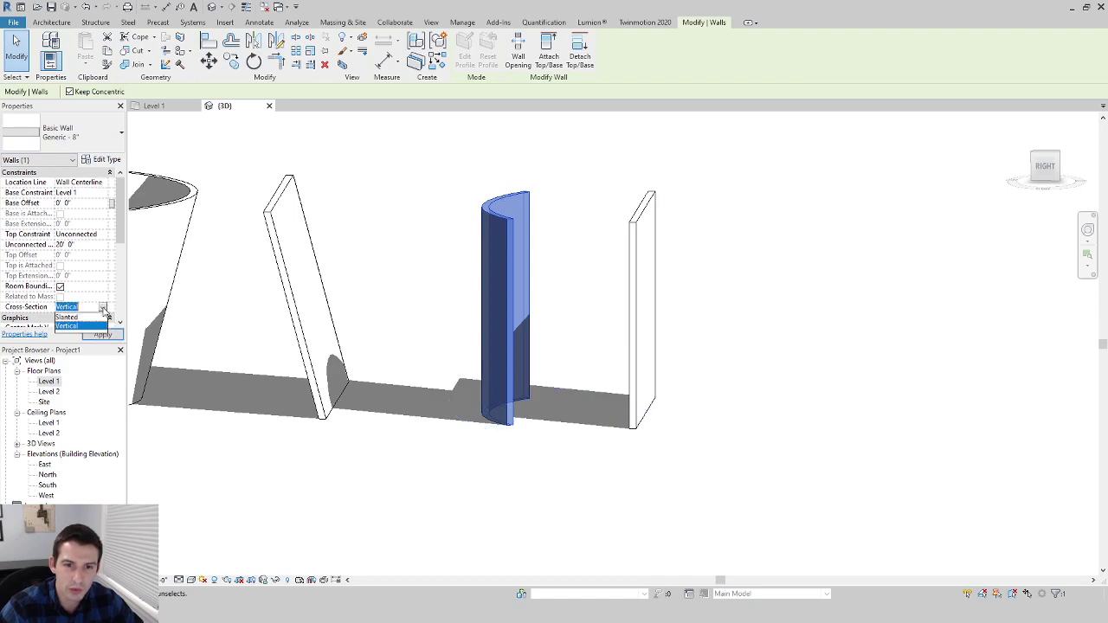
{"action": "left_click", "coordinate": [71, 318]}
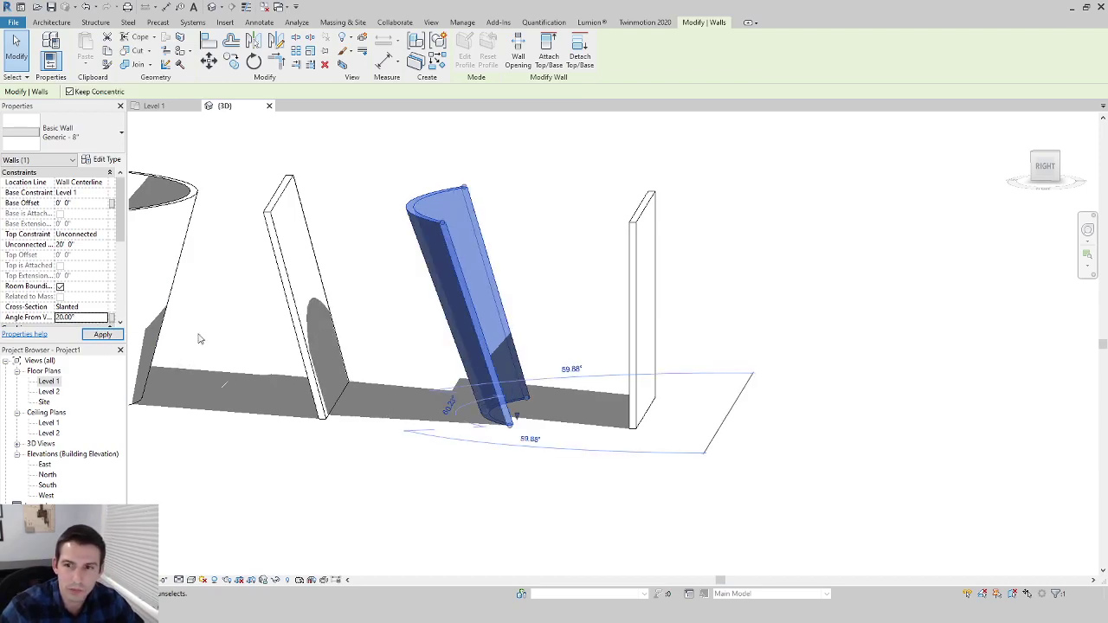
Reverse the new curved wall's lean by setting its angle from vertical to -20°
{"action": "middle_click_drag", "start_coordinate": [635, 378], "coordinate": [639, 303], "text": "shift"}
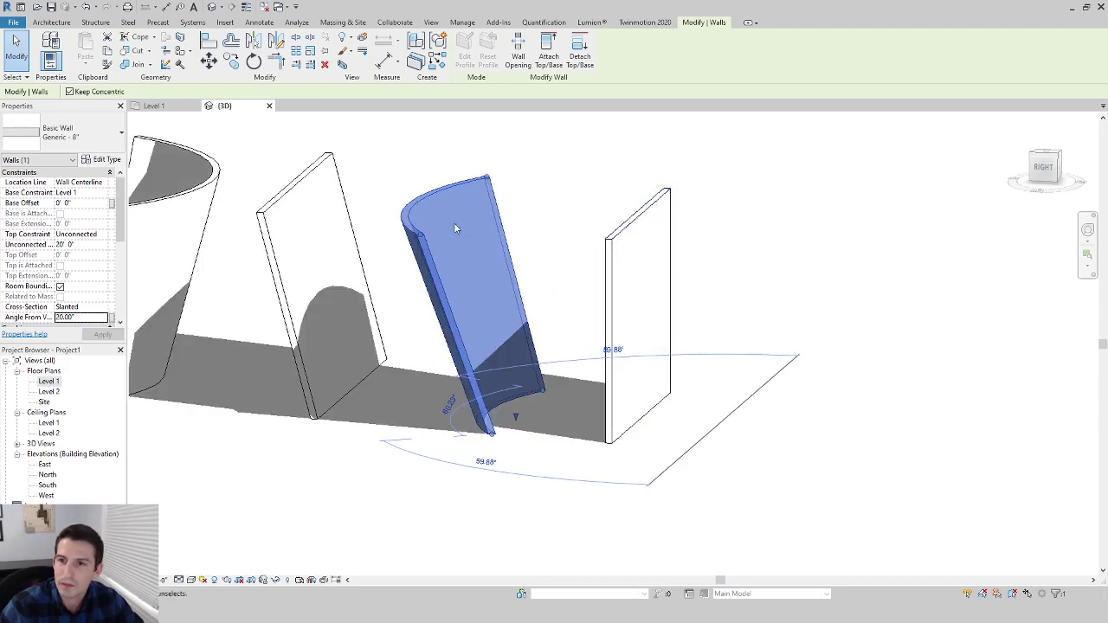
{"action": "left_click", "coordinate": [60, 318]}
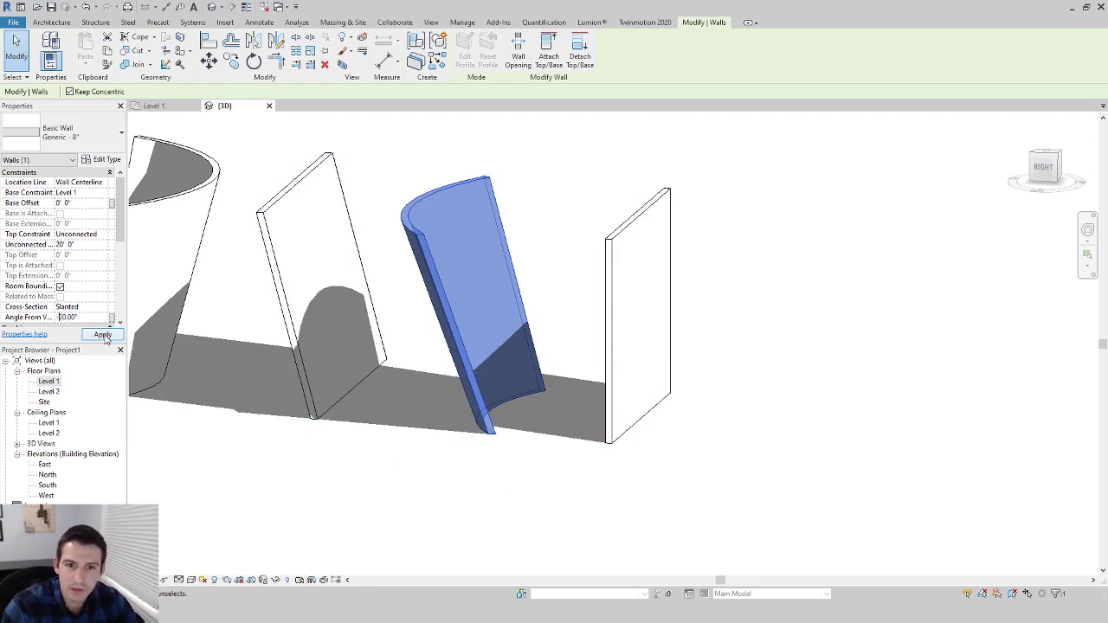
{"action": "left_click", "coordinate": [102, 335]}
Set the new straight wall's cross-section to Slanted with an angle from vertical of 15°
{"action": "left_click", "coordinate": [639, 263]}
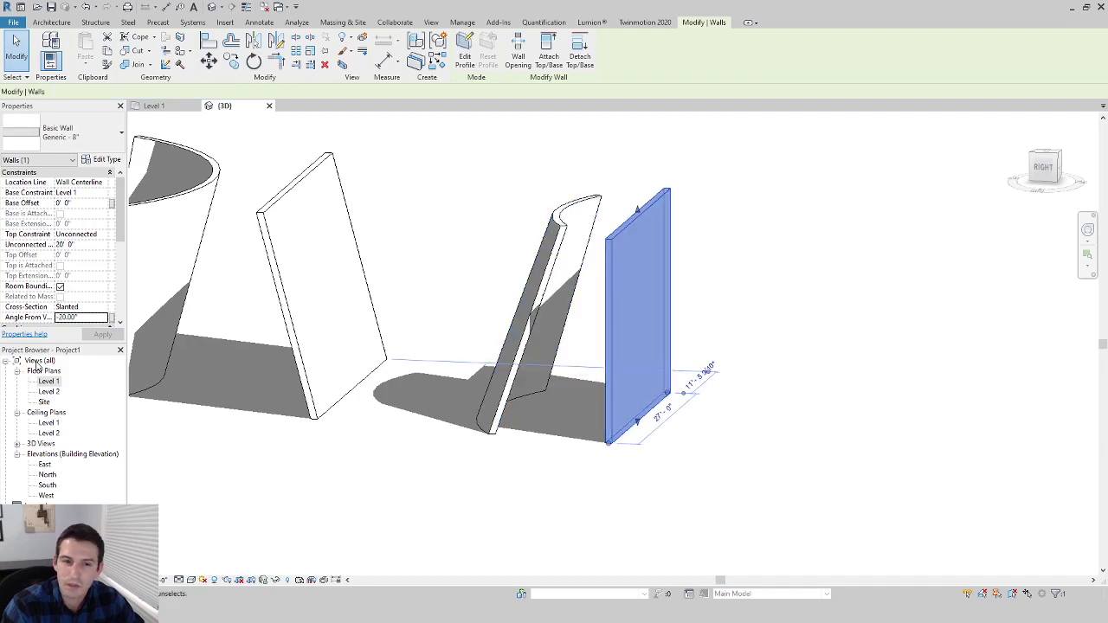
{"action": "left_click", "coordinate": [98, 307]}
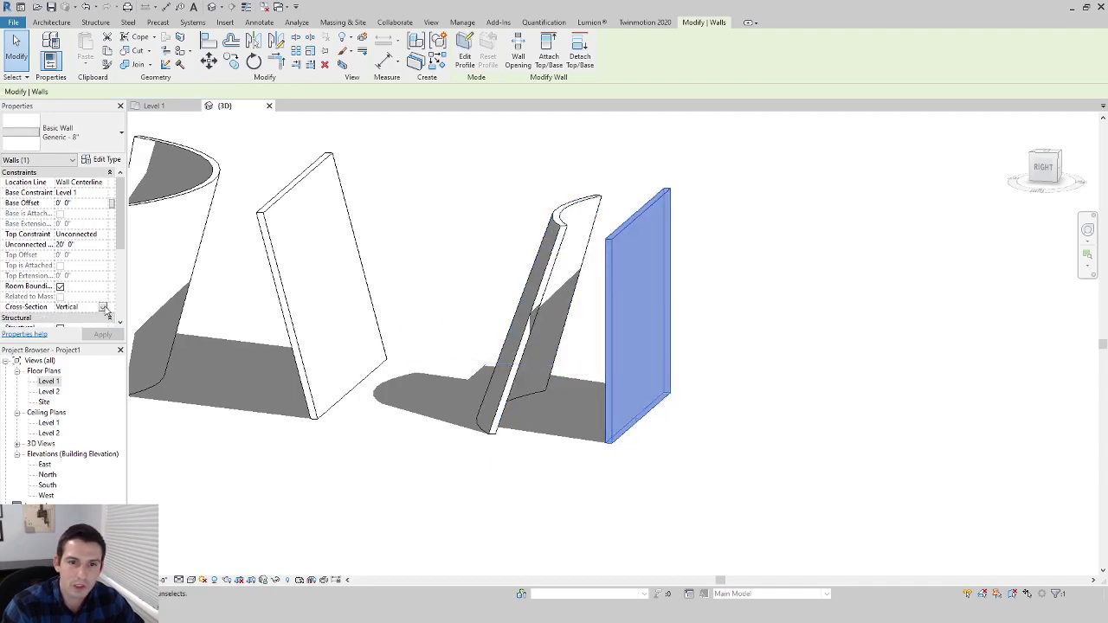
{"action": "left_click", "coordinate": [103, 307]}
{"action": "left_click", "coordinate": [79, 320]}
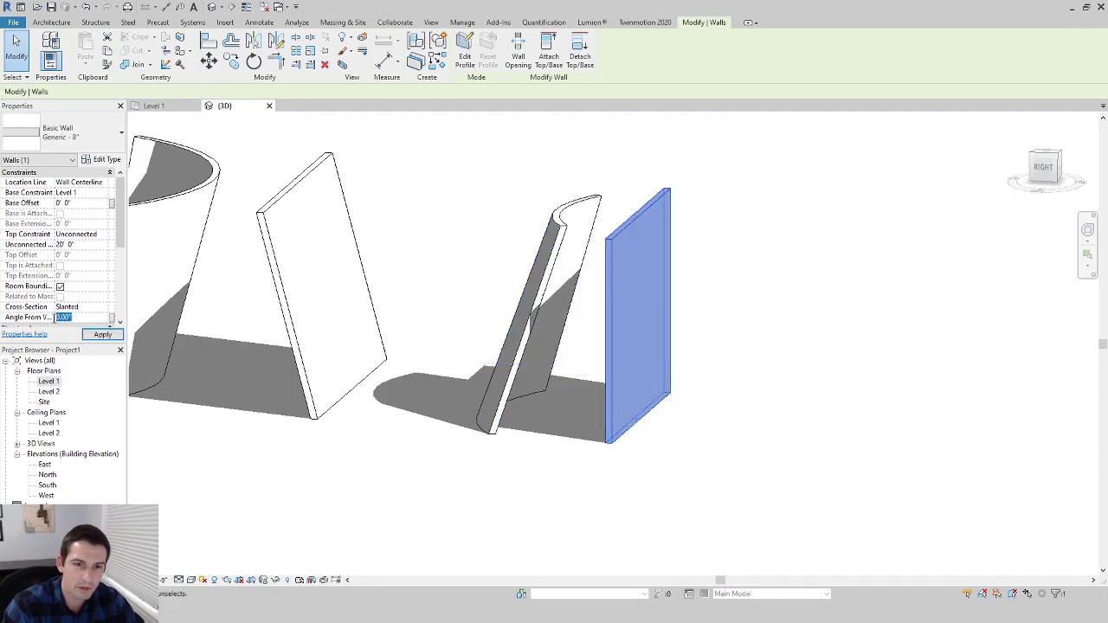
{"action": "type", "text": "15"}
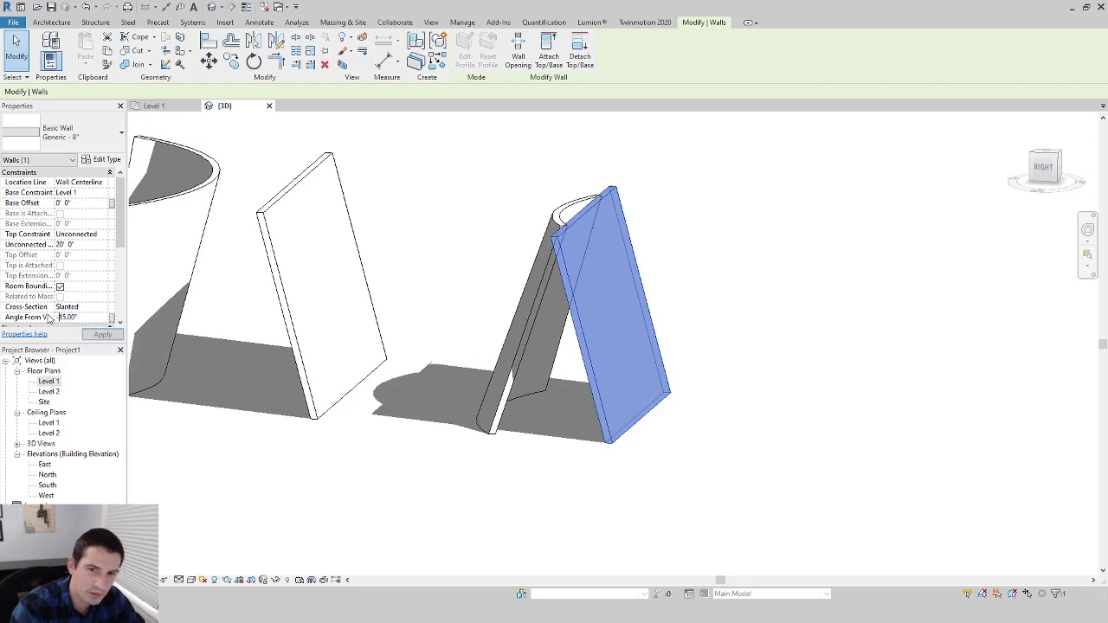
Reverse the new straight wall's lean by setting its angle from vertical to -15°
{"action": "left_click", "coordinate": [103, 334]}
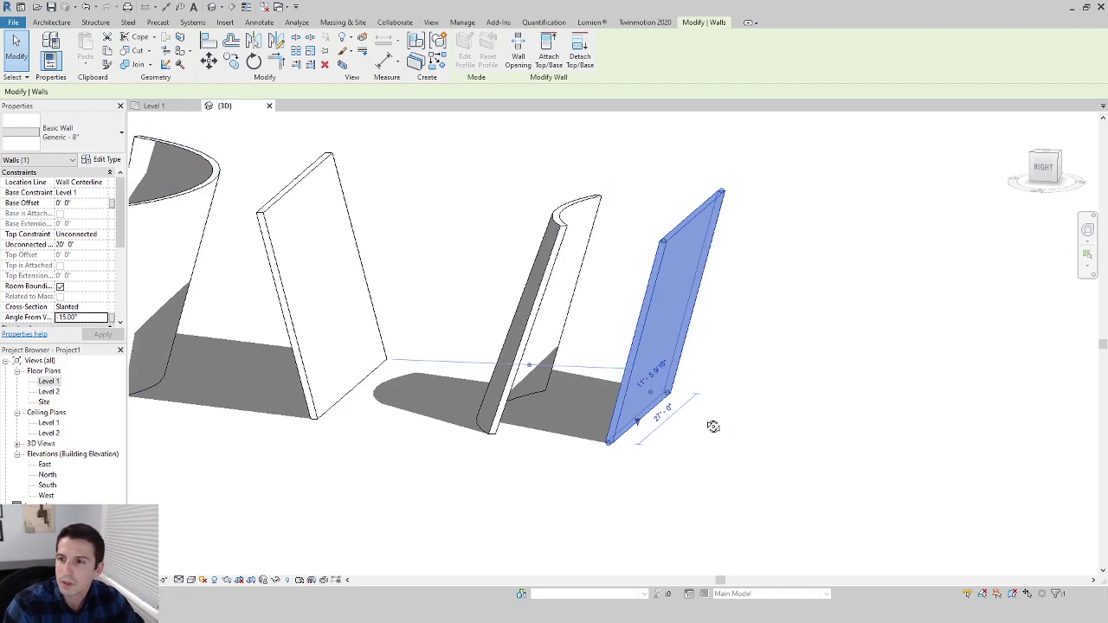
{"action": "middle_click_drag", "start_coordinate": [714, 427], "coordinate": [633, 391], "text": "shift"}
{"action": "scroll", "coordinate": [614, 396], "scroll_direction": "down", "scroll_amount": 1}
{"action": "middle_click_drag", "start_coordinate": [508, 396], "coordinate": [587, 401]}
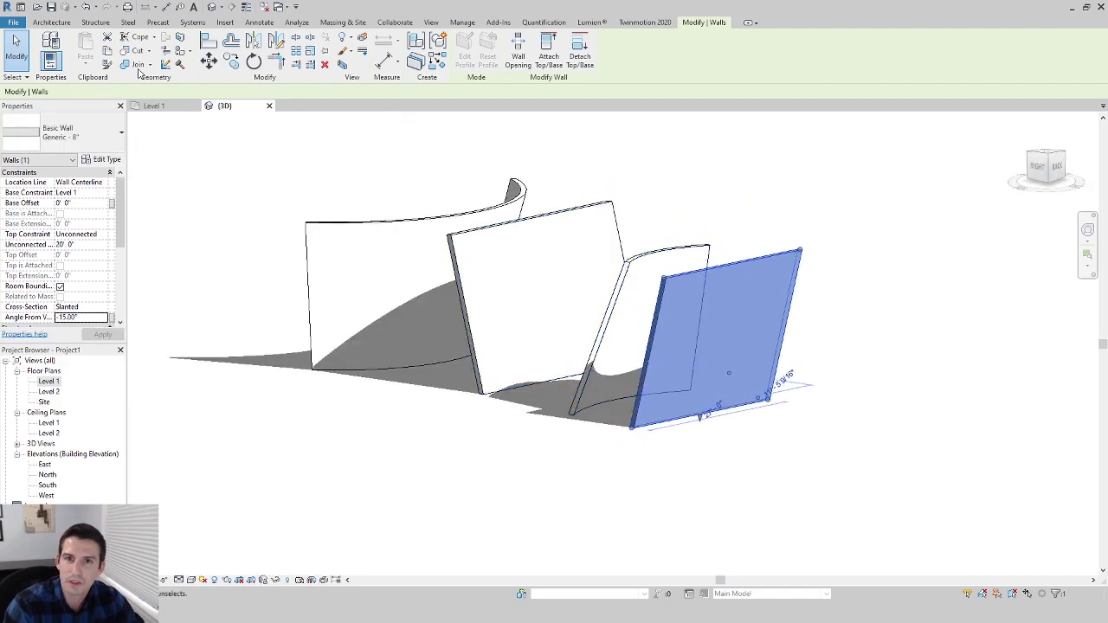
{"action": "key", "text": "Escape"}
Place a Single-Flush 36" x 84" door near one end of the original slanted curved wall
{"action": "left_click", "coordinate": [70, 48]}
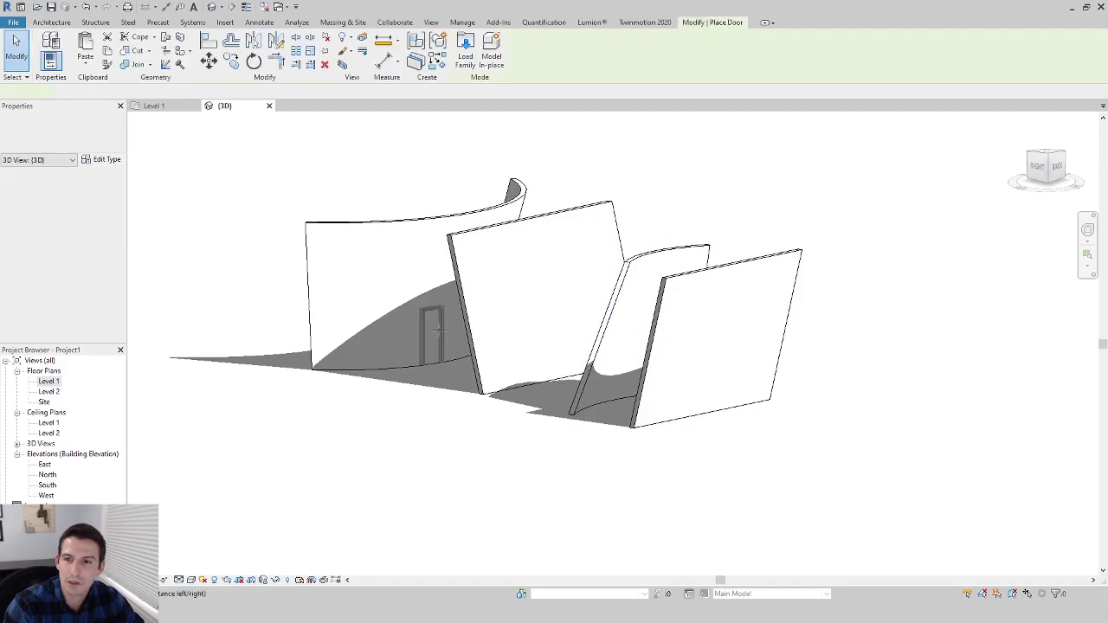
{"action": "middle_click_drag", "start_coordinate": [417, 348], "coordinate": [413, 449], "text": "shift"}
{"action": "middle_click_drag", "start_coordinate": [544, 253], "coordinate": [346, 364], "text": "shift"}
{"action": "scroll", "coordinate": [363, 323], "scroll_direction": "up", "scroll_amount": 4}
{"action": "middle_click_drag", "start_coordinate": [448, 338], "coordinate": [495, 147], "text": "shift"}
{"action": "scroll", "coordinate": [510, 333], "scroll_direction": "down", "scroll_amount": 3}
{"action": "left_click", "coordinate": [478, 356]}
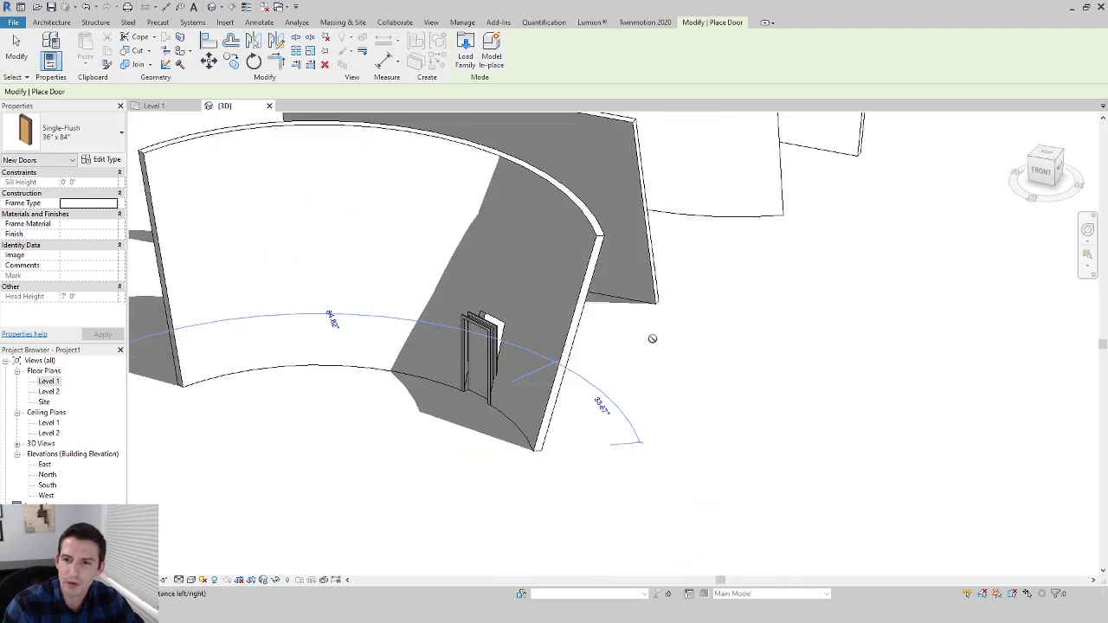
{"action": "key", "text": "Escape"}
{"action": "key", "text": "Escape"}
Examine how the door sits in the slanted curved wall up close in 3D and in the Level 1 floor plan
{"action": "middle_click_drag", "start_coordinate": [619, 353], "coordinate": [424, 339]}
{"action": "scroll", "coordinate": [435, 343], "scroll_direction": "up", "scroll_amount": 5}
{"action": "scroll", "coordinate": [496, 318], "scroll_direction": "down", "scroll_amount": 4}
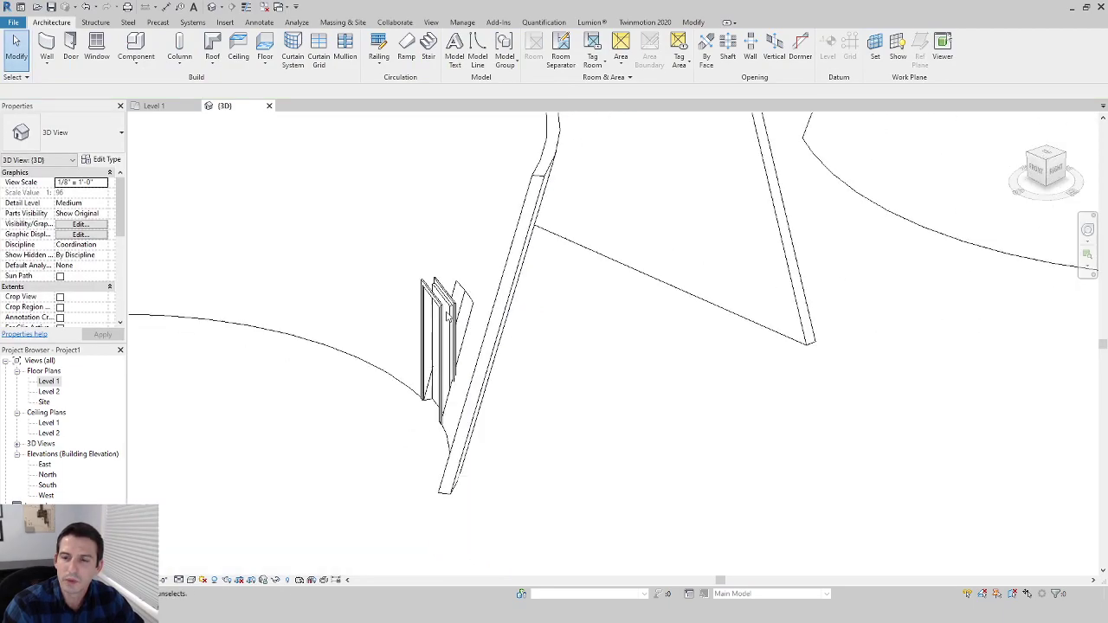
{"action": "scroll", "coordinate": [554, 352], "scroll_direction": "up", "scroll_amount": 2}
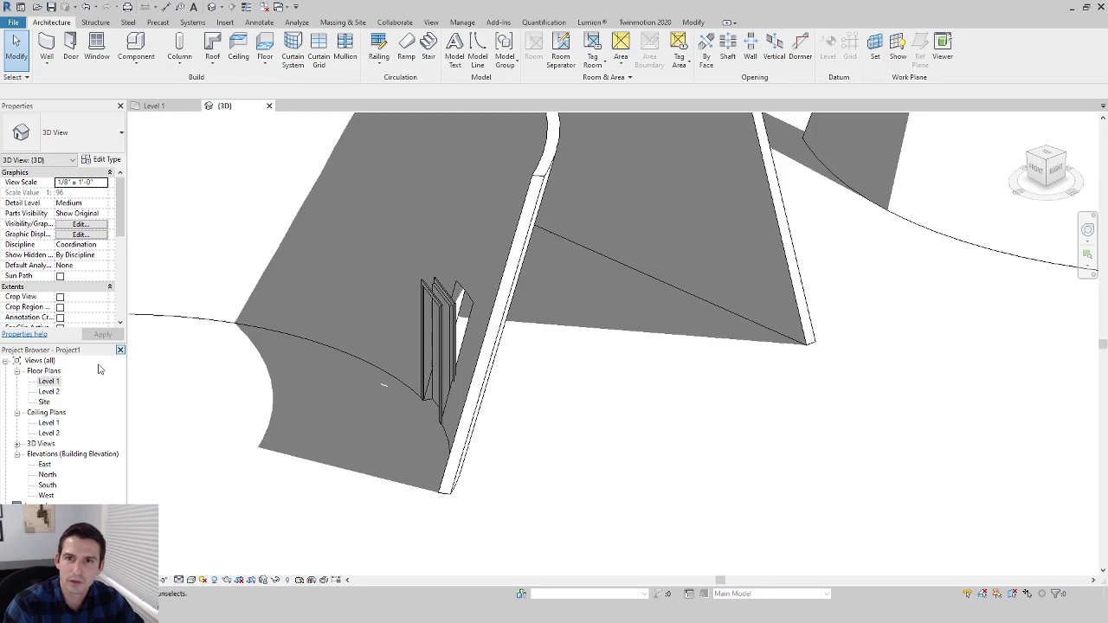
{"action": "double_click", "coordinate": [53, 382]}
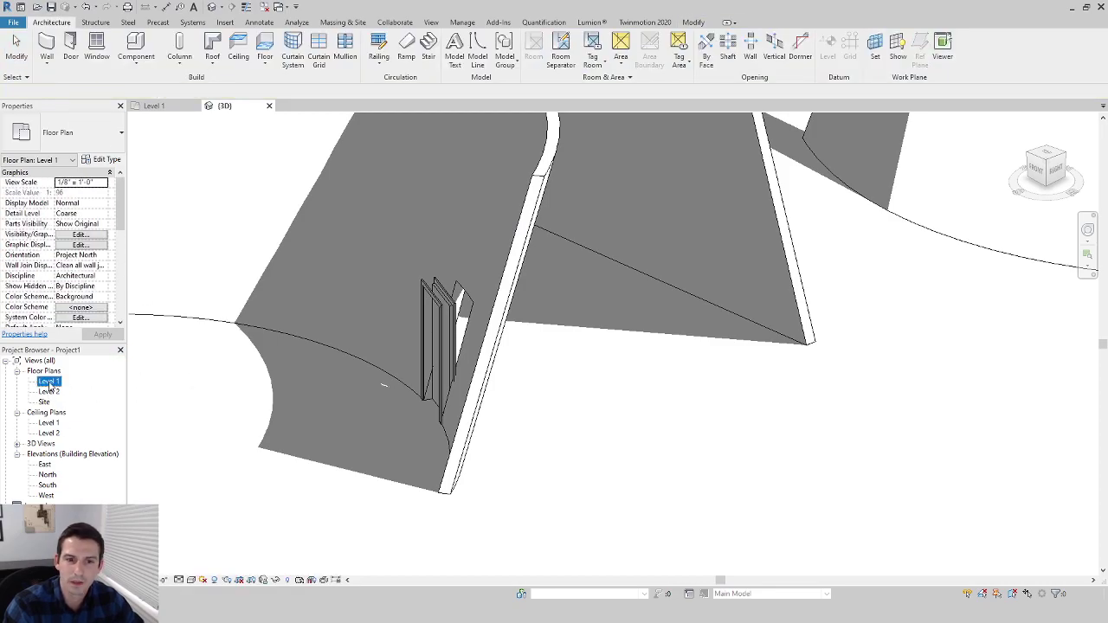
{"action": "double_click", "coordinate": [49, 382]}
{"action": "scroll", "coordinate": [534, 396], "scroll_direction": "down", "scroll_amount": 5}
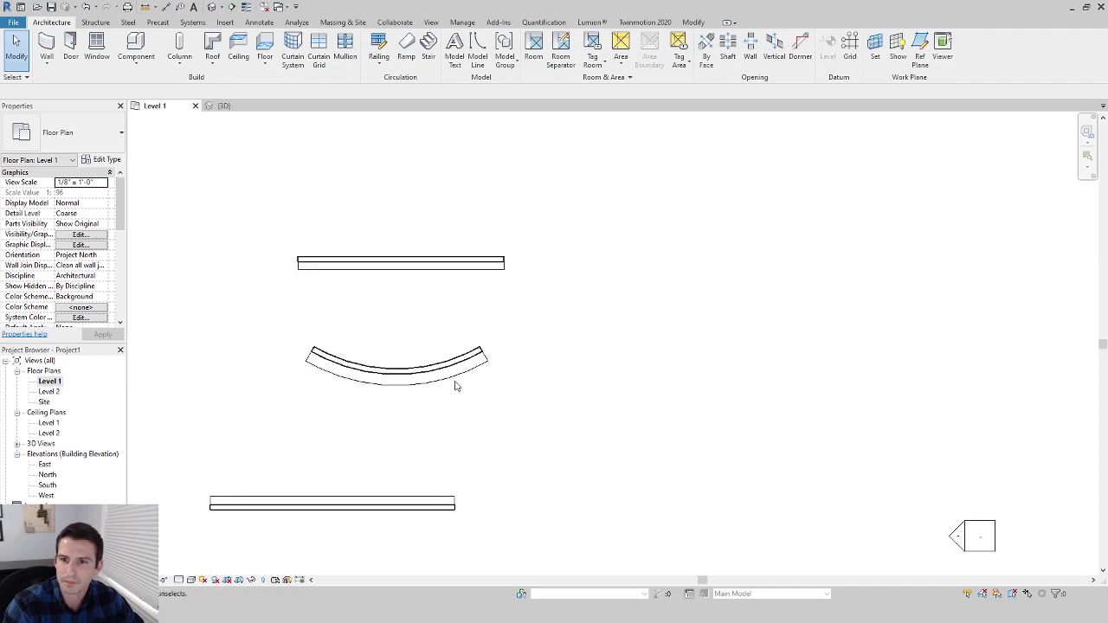
{"action": "scroll", "coordinate": [442, 455], "scroll_direction": "up", "scroll_amount": 3}
{"action": "scroll", "coordinate": [434, 452], "scroll_direction": "up", "scroll_amount": 4}
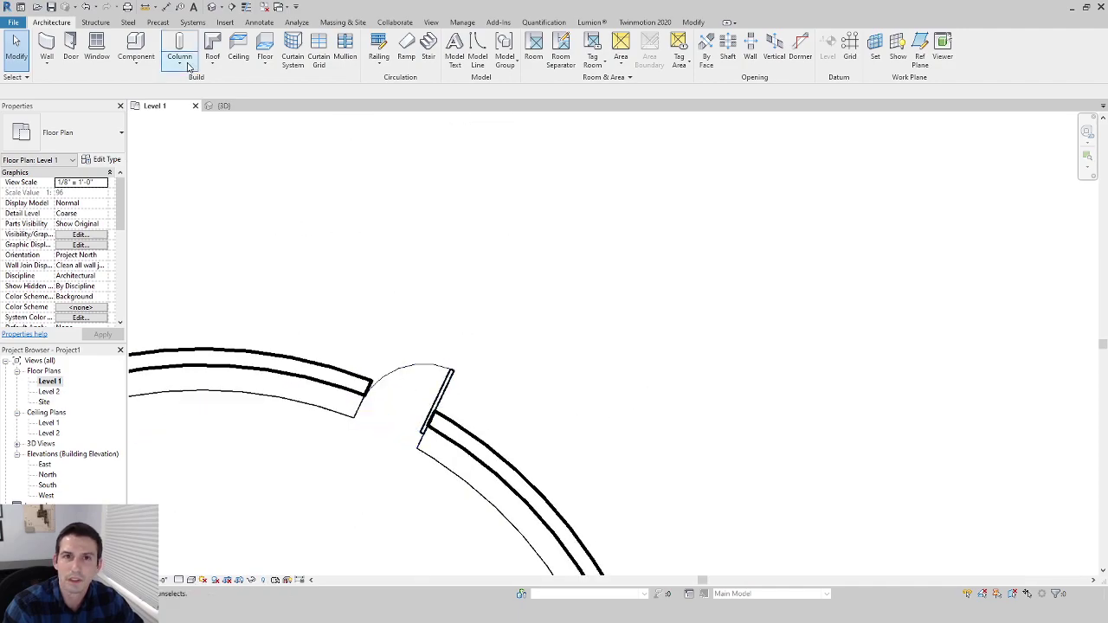
Draw a short Generic - 8" wall about 2'-5" long extending outward from the door opening's jamb
{"action": "key", "text": "w"}
{"action": "key", "text": "a"}
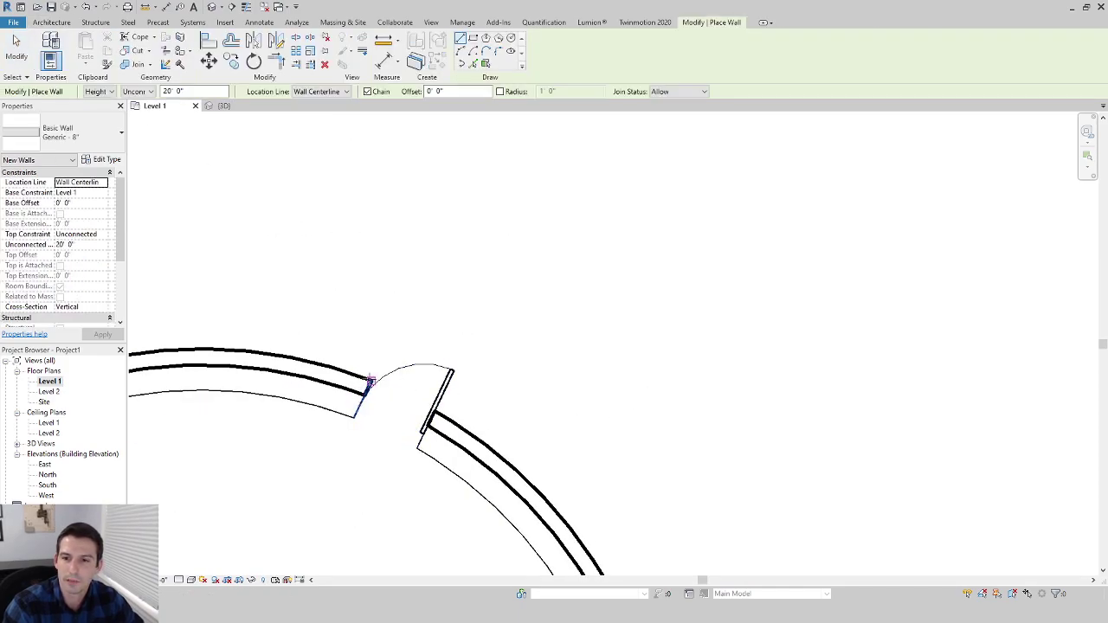
{"action": "left_click", "coordinate": [371, 379]}
{"action": "left_click", "coordinate": [395, 330]}
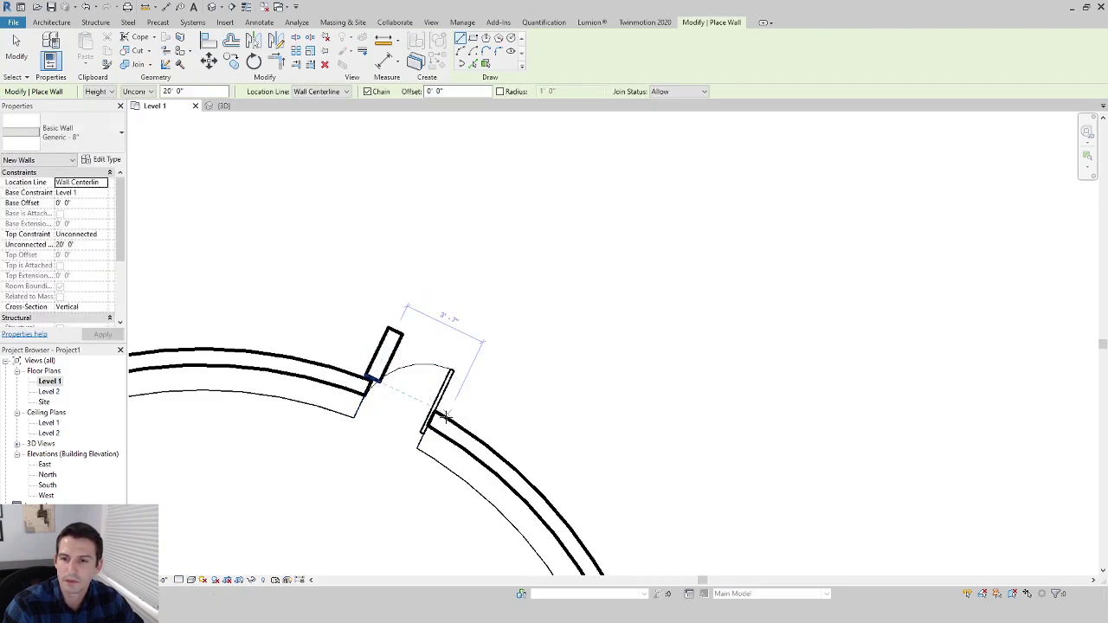
{"action": "key", "text": "Escape"}
{"action": "key", "text": "Escape"}
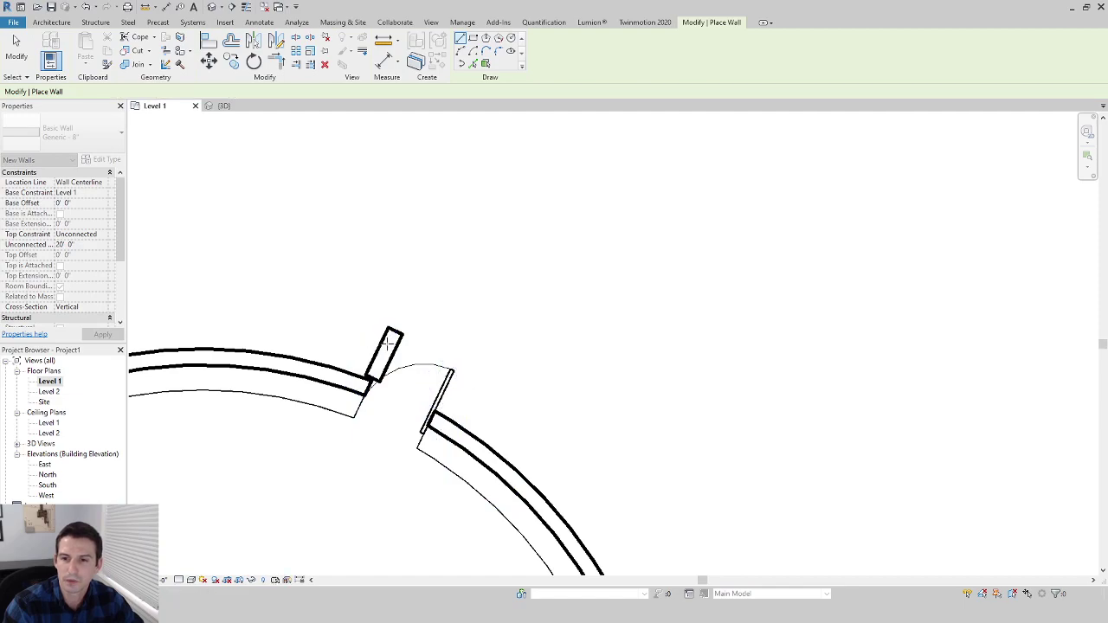
{"action": "key", "text": "Escape"}
Open the short wall's profile for editing in the 3D view, looking at the door from outside
{"action": "left_click", "coordinate": [386, 350]}
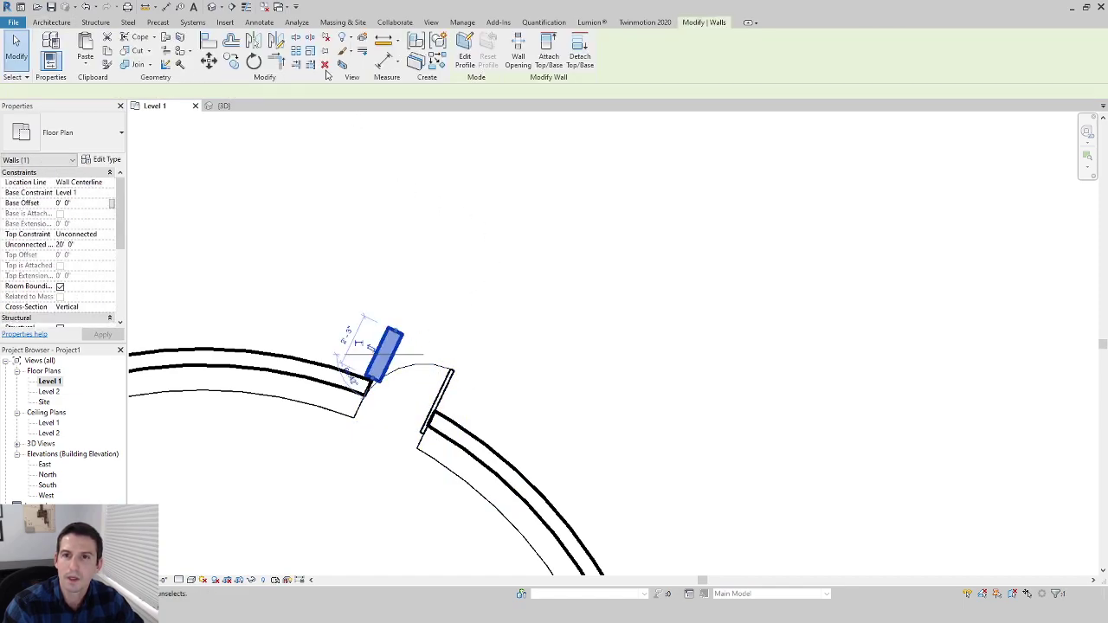
{"action": "left_click", "coordinate": [224, 106]}
{"action": "mouse_move", "coordinate": [577, 343]}
{"action": "middle_mouse_down", "text": "shift"}
{"action": "mouse_move", "coordinate": [712, 293]}
{"action": "mouse_move", "coordinate": [600, 242]}
{"action": "mouse_move", "coordinate": [586, 344]}
{"action": "mouse_move", "coordinate": [563, 292]}
{"action": "mouse_move", "coordinate": [533, 330]}
{"action": "mouse_move", "coordinate": [528, 223]}
{"action": "mouse_move", "coordinate": [530, 251]}
{"action": "mouse_move", "coordinate": [450, 333]}
{"action": "mouse_move", "coordinate": [405, 353]}
{"action": "mouse_move", "coordinate": [490, 356]}
{"action": "mouse_move", "coordinate": [514, 190]}
{"action": "middle_mouse_up", "text": "shift"}
{"action": "scroll", "coordinate": [405, 355], "scroll_direction": "up", "scroll_amount": 2}
{"action": "left_click", "coordinate": [465, 56]}
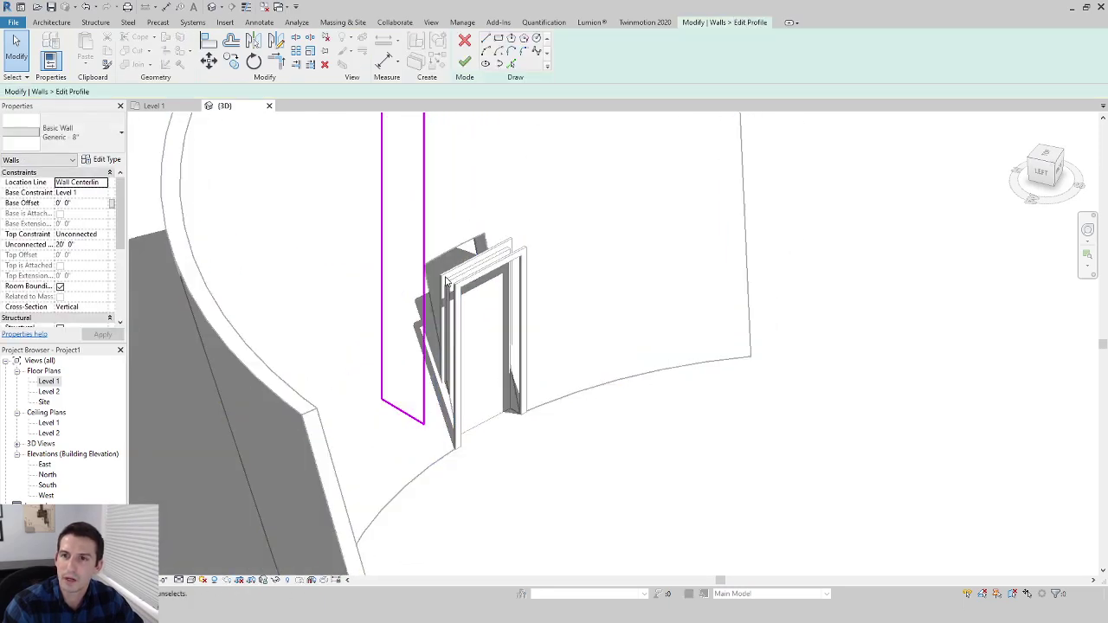
Pick the door frame's vertical edge and the opening's slanted edge as new lines in the short wall's profile sketch
{"action": "key", "text": "l"}
{"action": "key", "text": "i"}
{"action": "scroll", "coordinate": [459, 310], "scroll_direction": "up", "scroll_amount": 3}
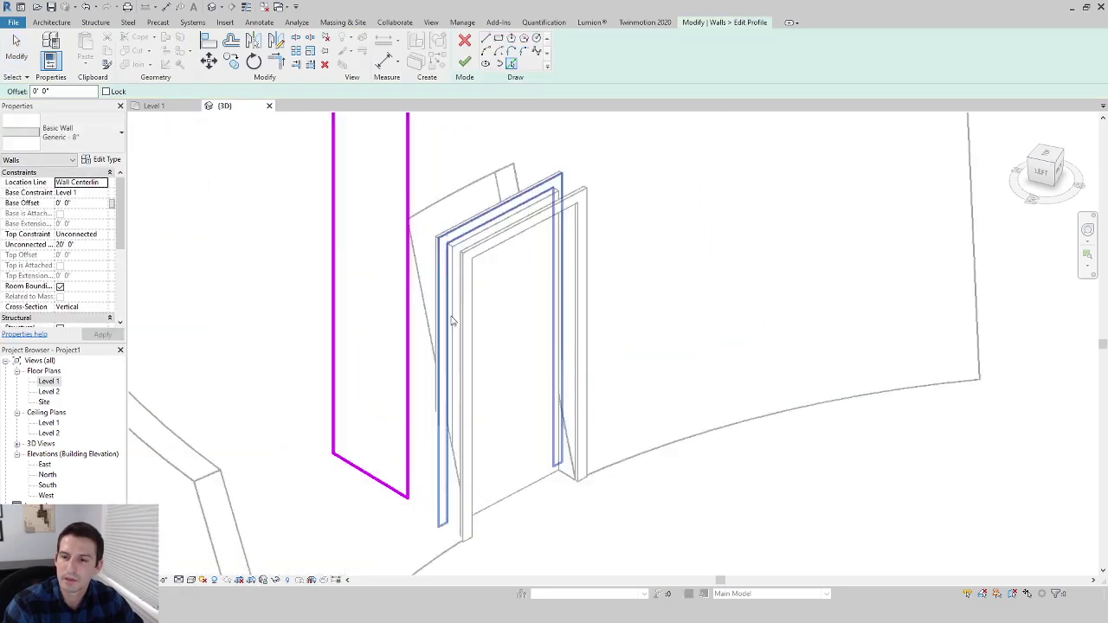
{"action": "left_click", "coordinate": [468, 310]}
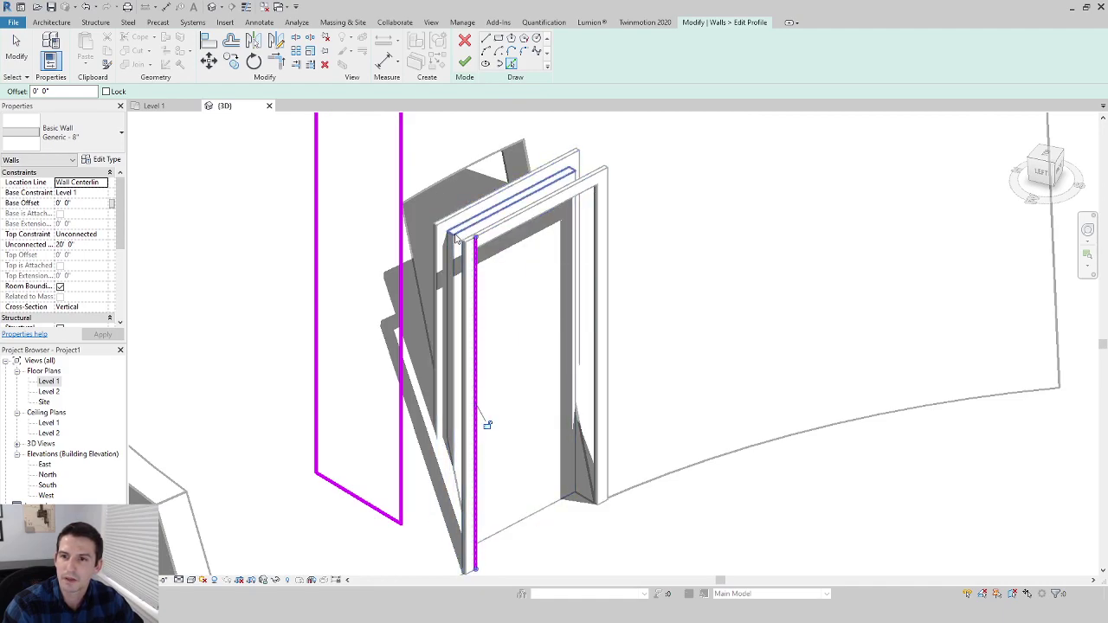
{"action": "left_click", "coordinate": [411, 246]}
{"action": "scroll", "coordinate": [427, 256], "scroll_direction": "down", "scroll_amount": 1}
{"action": "scroll", "coordinate": [427, 258], "scroll_direction": "down", "scroll_amount": 2}
{"action": "key", "text": "alt+space"}
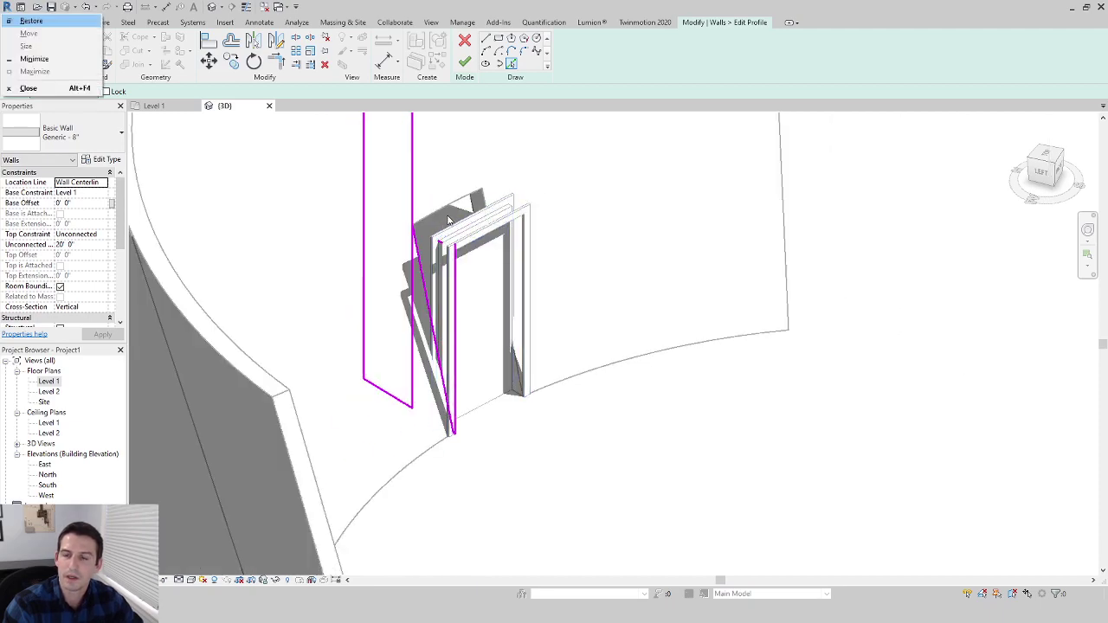
{"action": "key", "text": "Escape"}
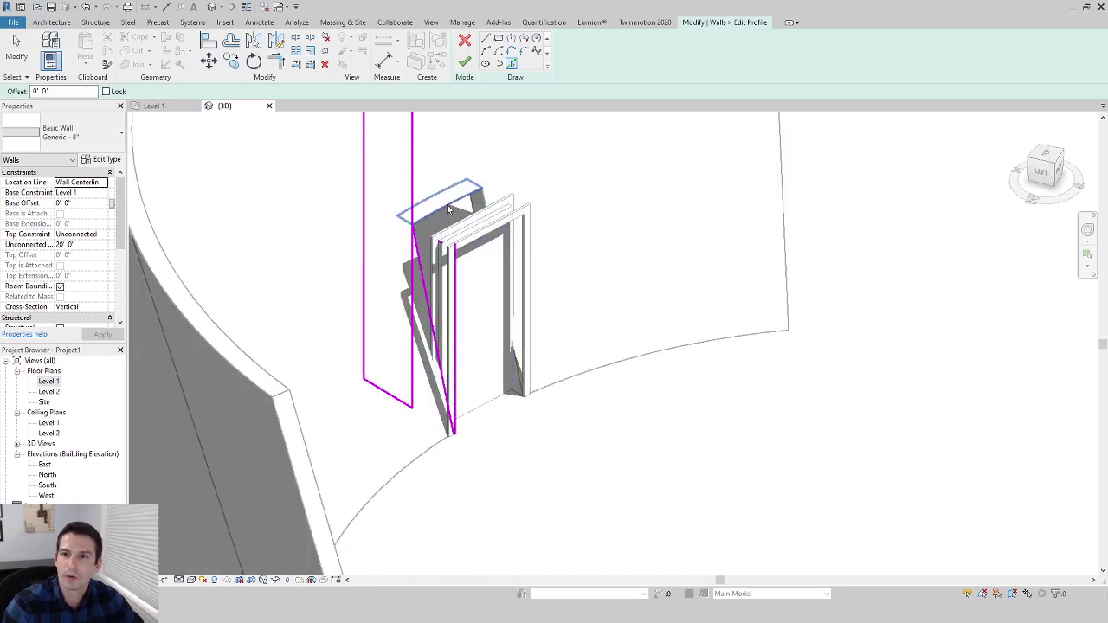
Delete the original vertical, top and bottom boundary lines from the short wall's profile sketch
{"action": "mouse_move", "coordinate": [453, 182]}
{"action": "middle_mouse_down"}
{"action": "mouse_move", "coordinate": [433, 265]}
{"action": "mouse_move", "coordinate": [404, 293]}
{"action": "middle_mouse_up"}
{"action": "key", "text": "Escape"}
{"action": "scroll", "coordinate": [405, 289], "scroll_direction": "down", "scroll_amount": 3}
{"action": "left_click_drag", "start_coordinate": [409, 167], "coordinate": [361, 218]}
{"action": "key", "text": "Delete"}
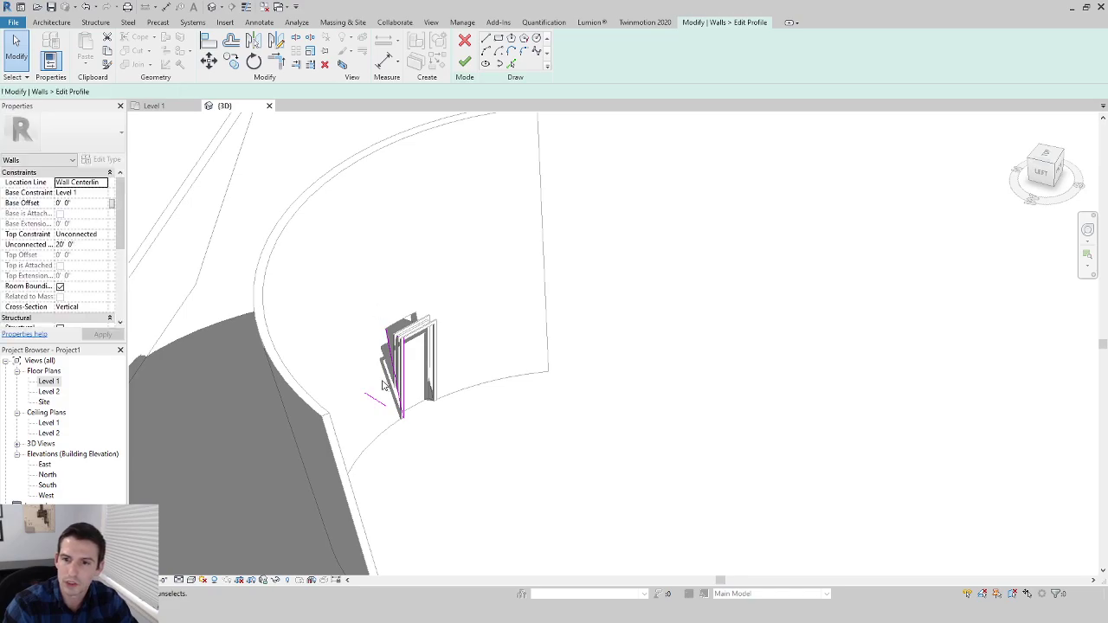
{"action": "middle_click_drag", "start_coordinate": [391, 222], "coordinate": [354, 430], "text": "shift"}
{"action": "left_click", "coordinate": [360, 419]}
{"action": "key", "text": "Delete"}
Trim the remaining profile lines into a closed triangle beside the door frame and finish the profile edit
{"action": "key", "text": "t"}
{"action": "key", "text": "r"}
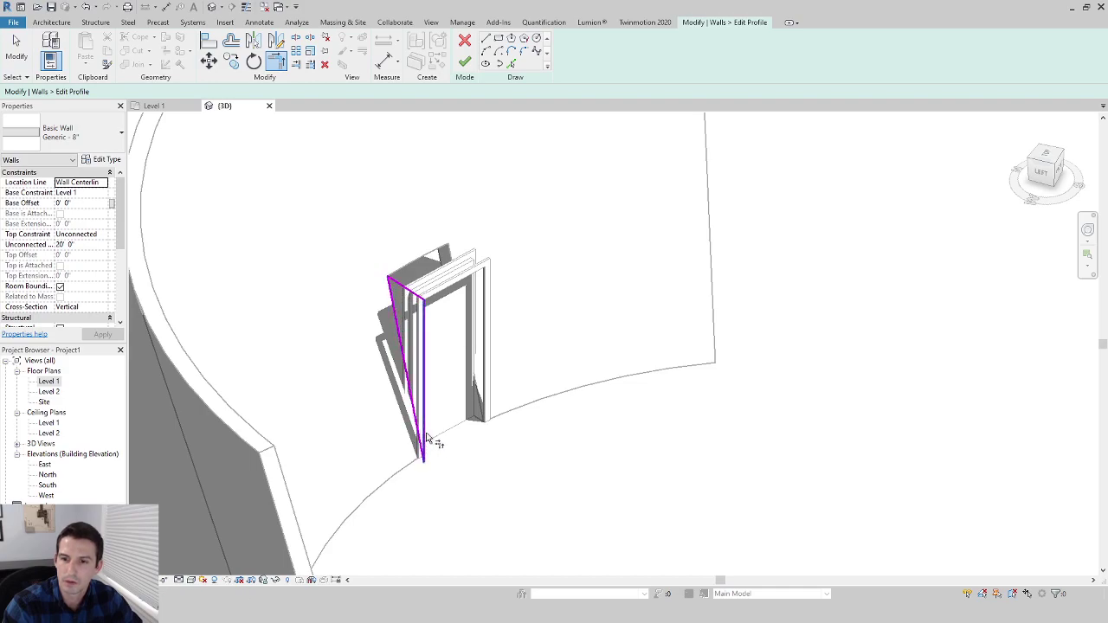
{"action": "scroll", "coordinate": [430, 442], "scroll_direction": "up", "scroll_amount": 2}
{"action": "left_click", "coordinate": [464, 65]}
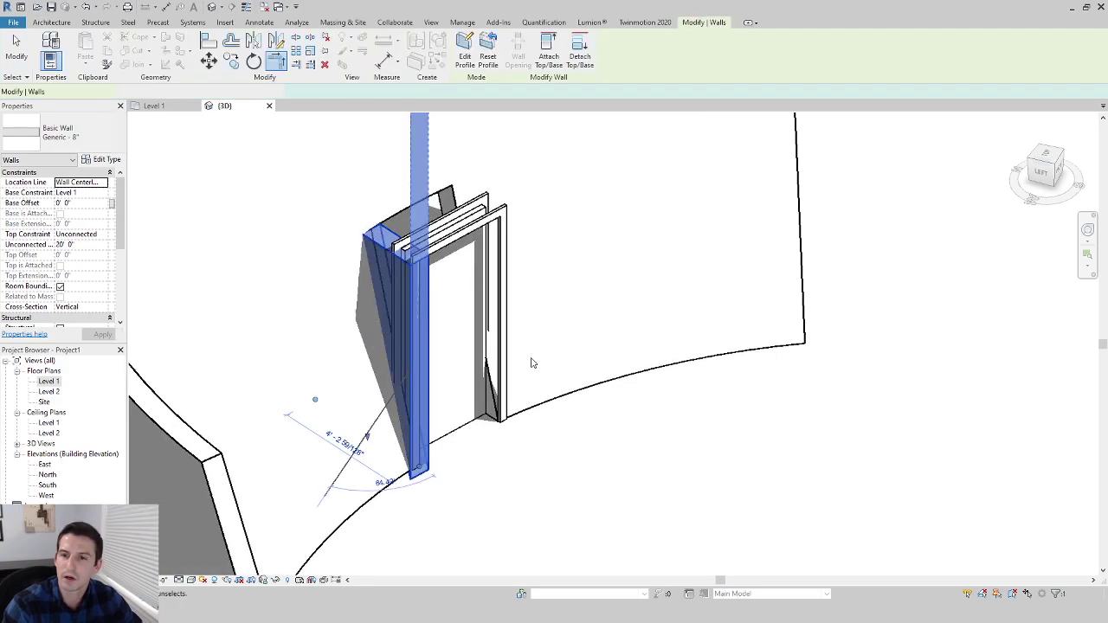
Examine how the triangular wall meets the door frame and the slanted opening from several angles
{"action": "middle_click_drag", "start_coordinate": [608, 384], "coordinate": [529, 372], "text": "shift"}
{"action": "left_click", "coordinate": [520, 374]}
{"action": "left_click", "coordinate": [495, 421]}
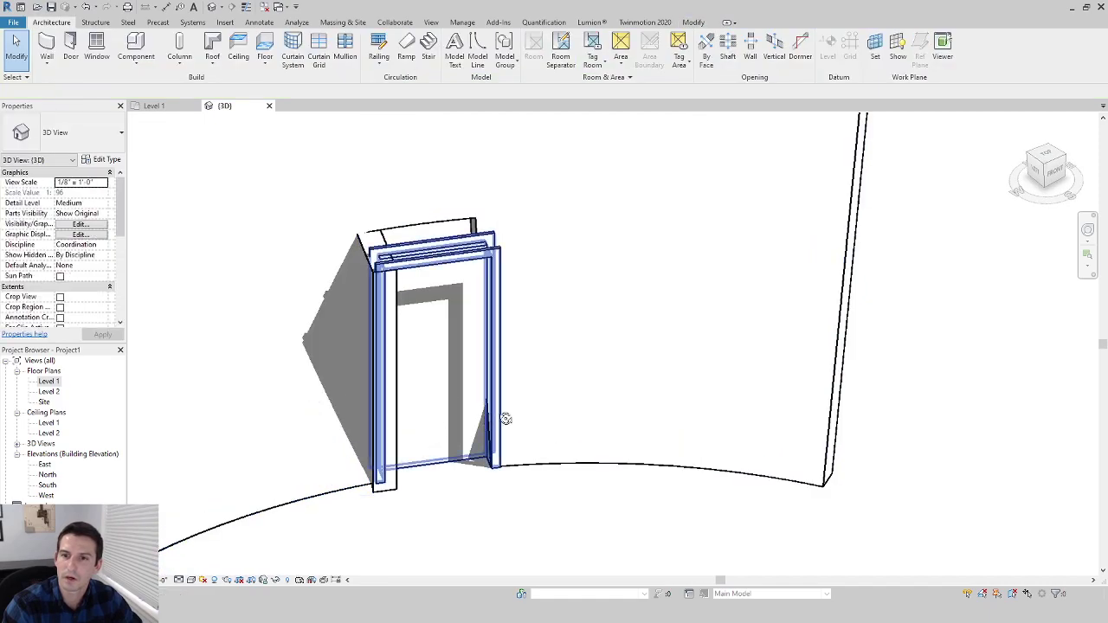
{"action": "middle_click_drag", "start_coordinate": [504, 418], "coordinate": [628, 373], "text": "shift"}
{"action": "middle_click_drag", "start_coordinate": [587, 273], "coordinate": [387, 244], "text": "shift"}
{"action": "scroll", "coordinate": [386, 239], "scroll_direction": "up", "scroll_amount": 1}
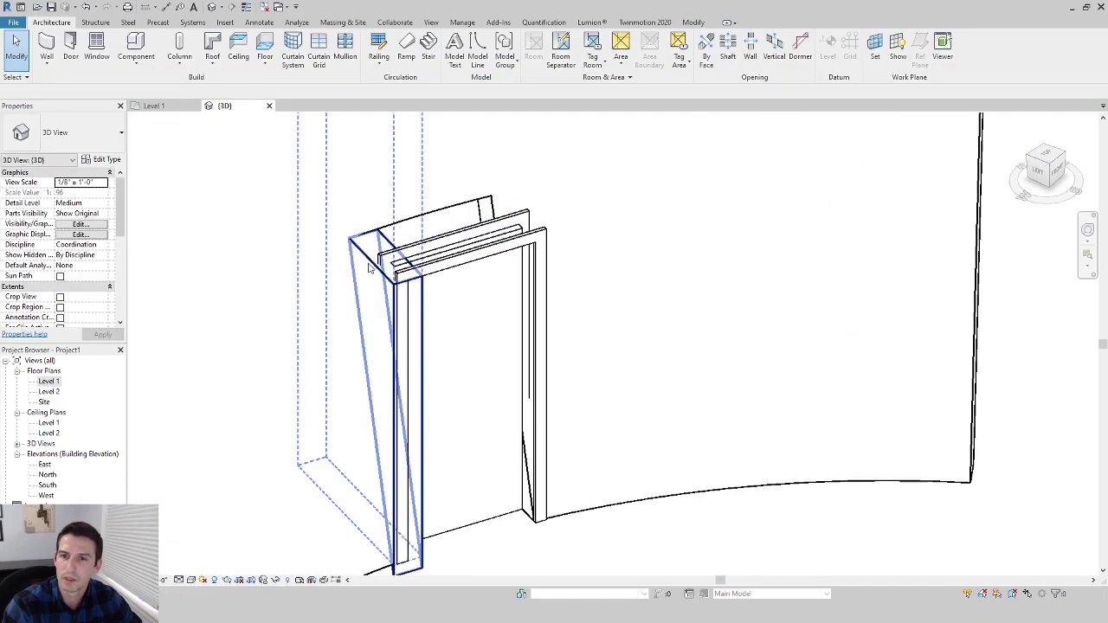
{"action": "left_click", "coordinate": [372, 263]}
{"action": "scroll", "coordinate": [401, 275], "scroll_direction": "down", "scroll_amount": 2}
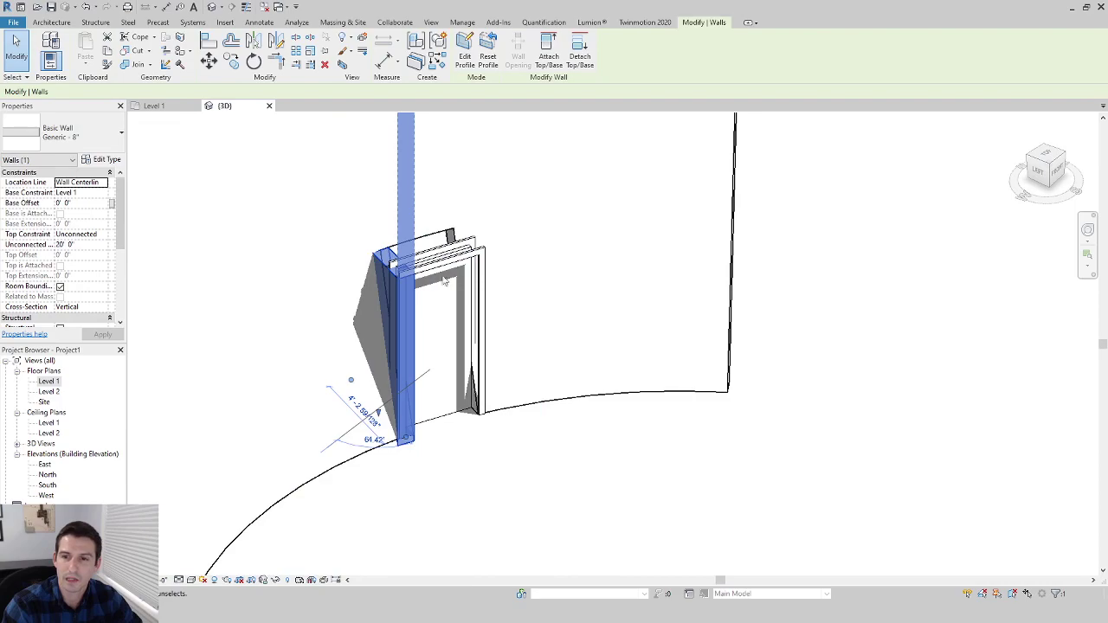
Align the triangular wall's face with the side face of the slanted door opening, unjoining the elements
{"action": "left_click", "coordinate": [211, 42]}
{"action": "scroll", "coordinate": [429, 273], "scroll_direction": "up", "scroll_amount": 4}
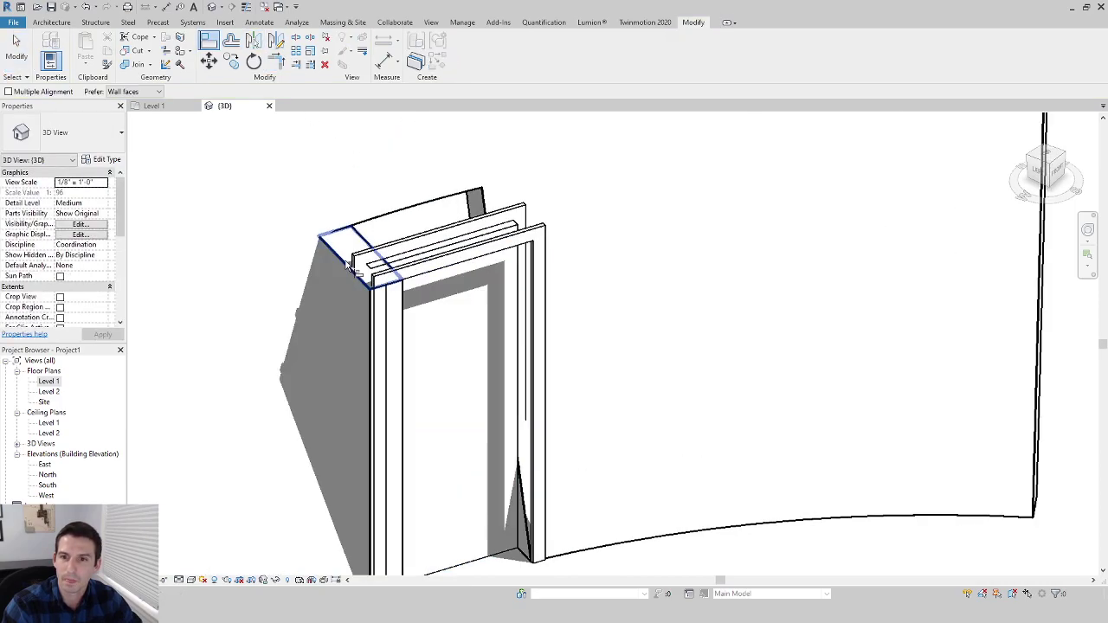
{"action": "scroll", "coordinate": [355, 266], "scroll_direction": "up", "scroll_amount": 5}
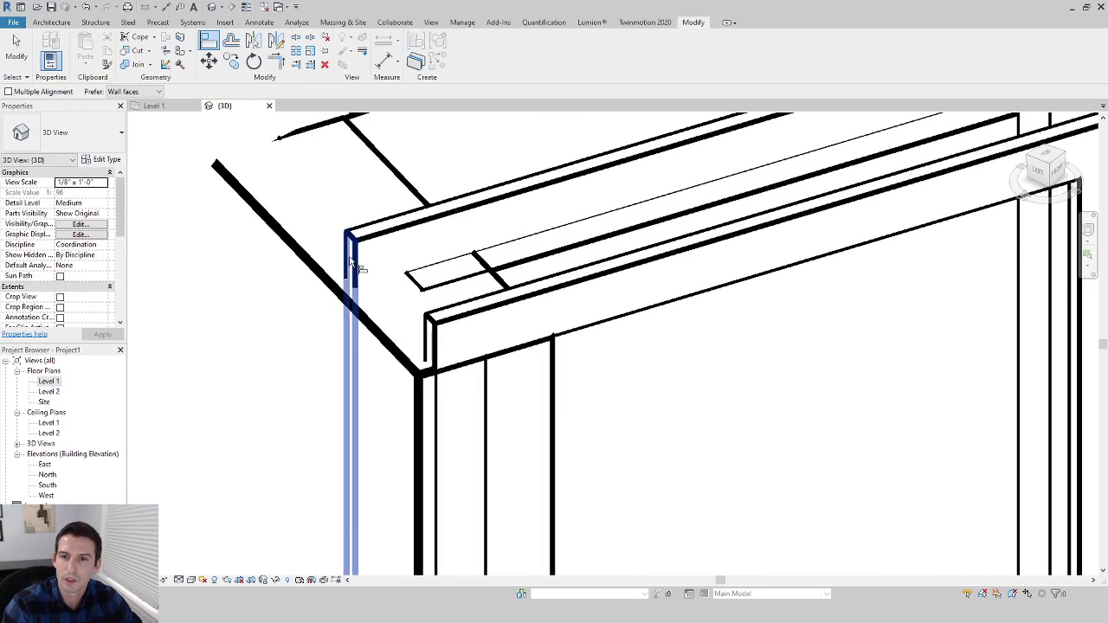
{"action": "middle_click_drag", "start_coordinate": [351, 262], "coordinate": [257, 185], "text": "shift"}
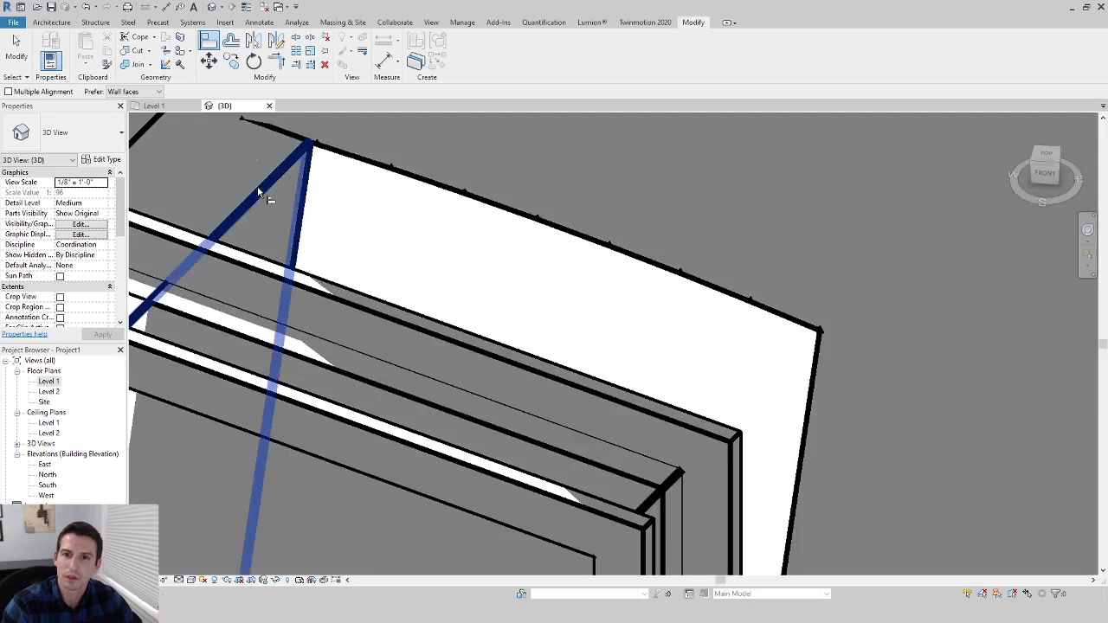
{"action": "left_click", "coordinate": [264, 193]}
{"action": "scroll", "coordinate": [262, 189], "scroll_direction": "down", "scroll_amount": 4}
{"action": "middle_click_drag", "start_coordinate": [257, 295], "coordinate": [363, 293], "text": "shift"}
{"action": "scroll", "coordinate": [364, 292], "scroll_direction": "down", "scroll_amount": 2}
{"action": "scroll", "coordinate": [365, 457], "scroll_direction": "down", "scroll_amount": 2}
{"action": "mouse_move", "coordinate": [384, 475]}
{"action": "middle_mouse_down", "text": "shift"}
{"action": "mouse_move", "coordinate": [404, 415]}
{"action": "mouse_move", "coordinate": [504, 312]}
{"action": "mouse_move", "coordinate": [360, 391]}
{"action": "middle_mouse_up", "text": "shift"}
{"action": "scroll", "coordinate": [361, 390], "scroll_direction": "up", "scroll_amount": 2}
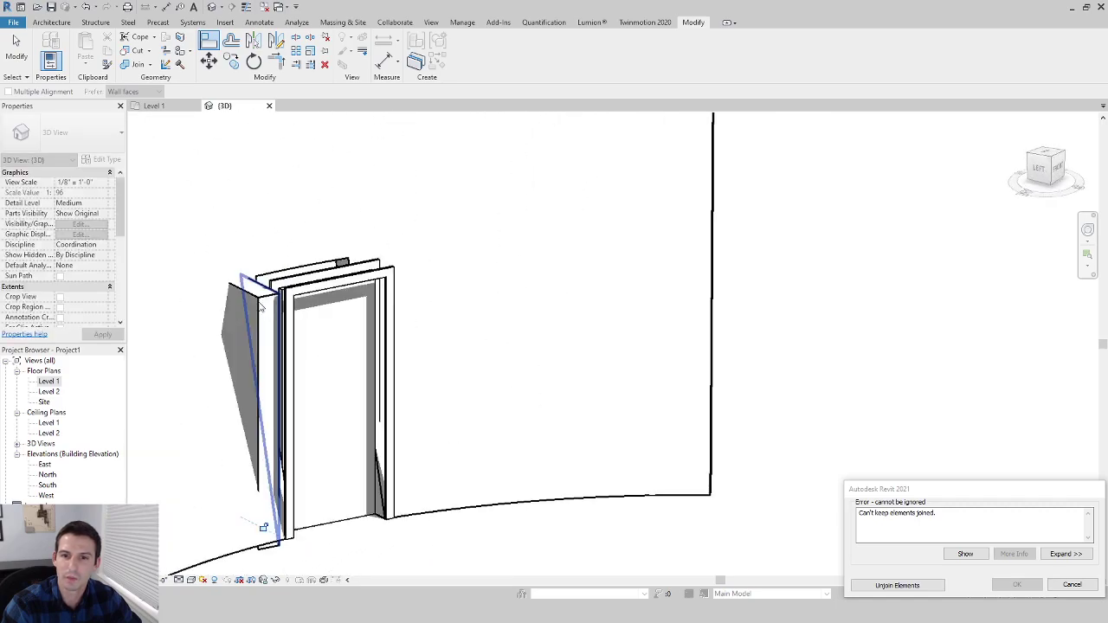
{"action": "left_click", "coordinate": [920, 585]}
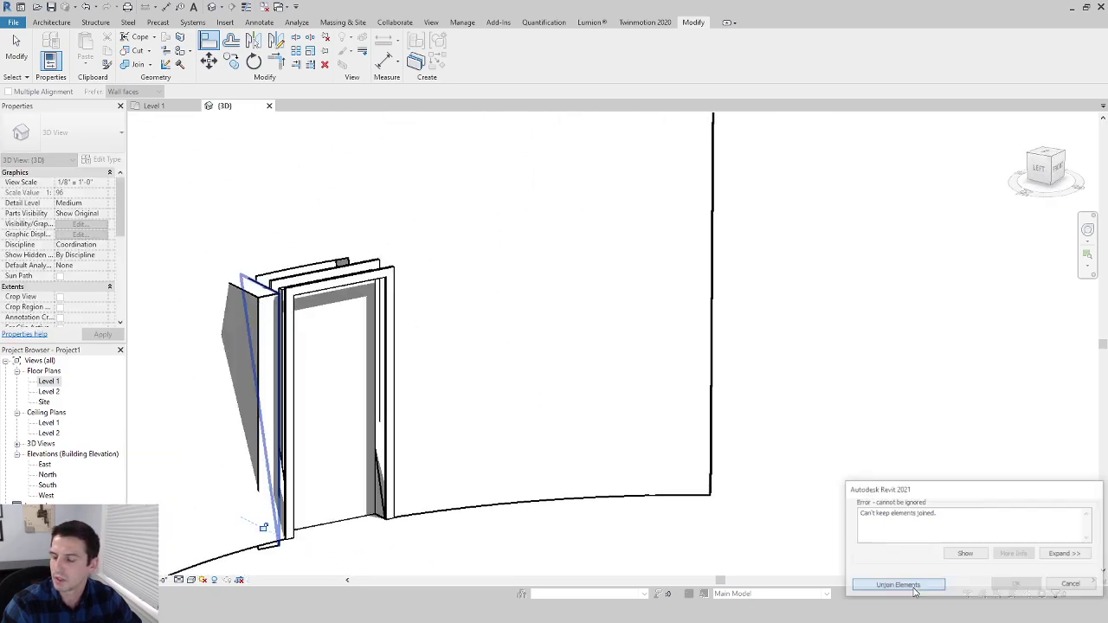
Edit the triangular wall's profile so its vertical line aligns with the outer face of the door frame, and finish the sketch
{"action": "left_click", "coordinate": [266, 312]}
{"action": "middle_click_drag", "start_coordinate": [310, 334], "coordinate": [474, 513], "text": "shift"}
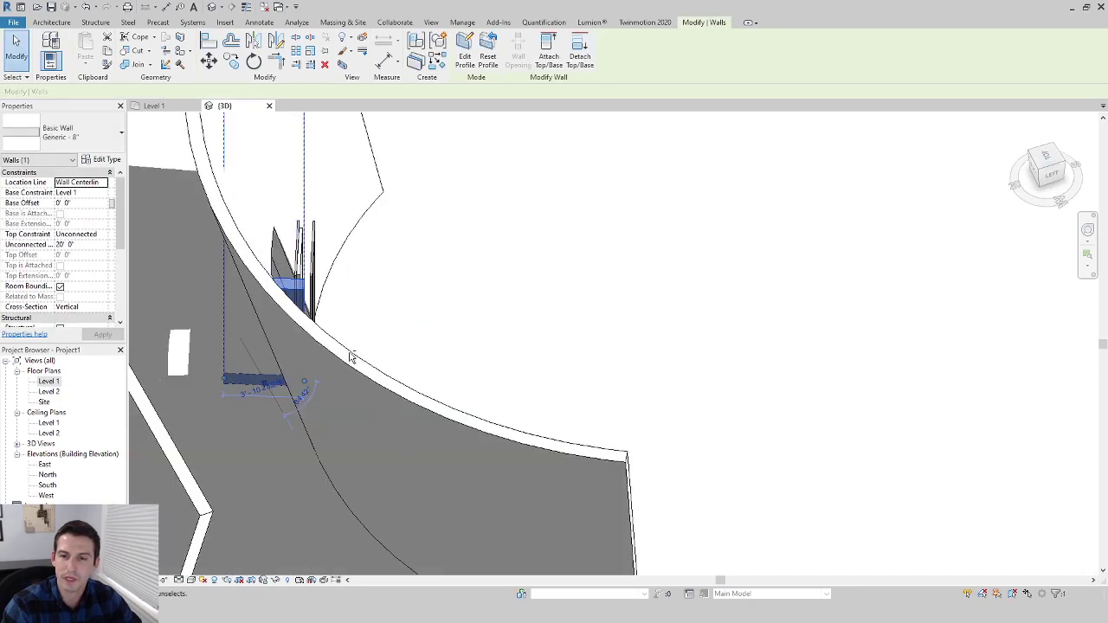
{"action": "middle_click_drag", "start_coordinate": [352, 356], "coordinate": [333, 319], "text": "shift"}
{"action": "scroll", "coordinate": [289, 307], "scroll_direction": "up", "scroll_amount": 3}
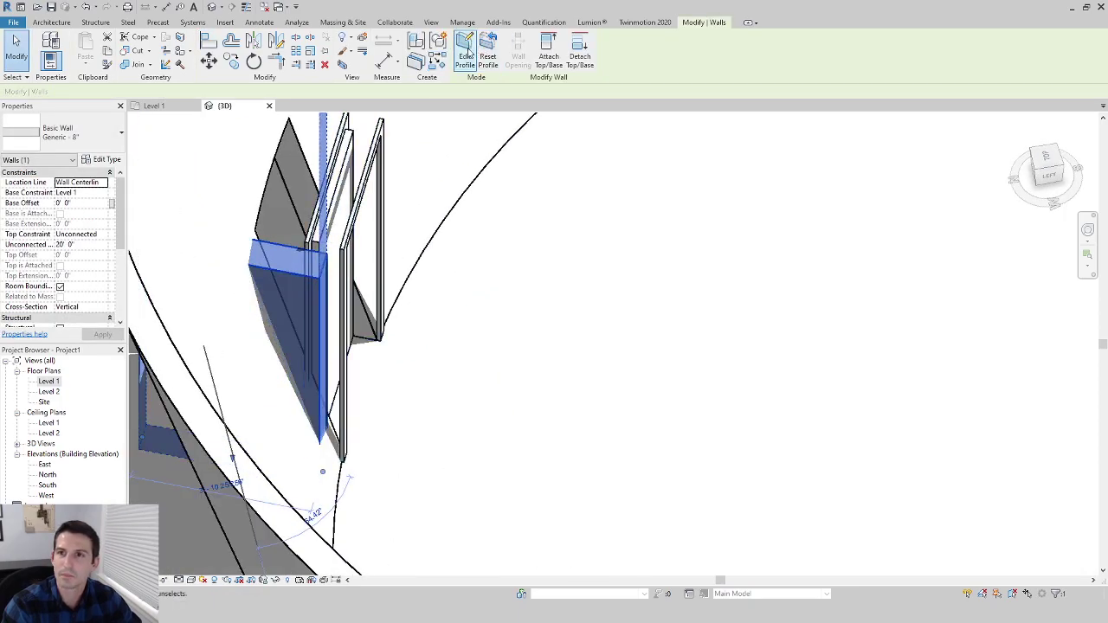
{"action": "left_click", "coordinate": [465, 55]}
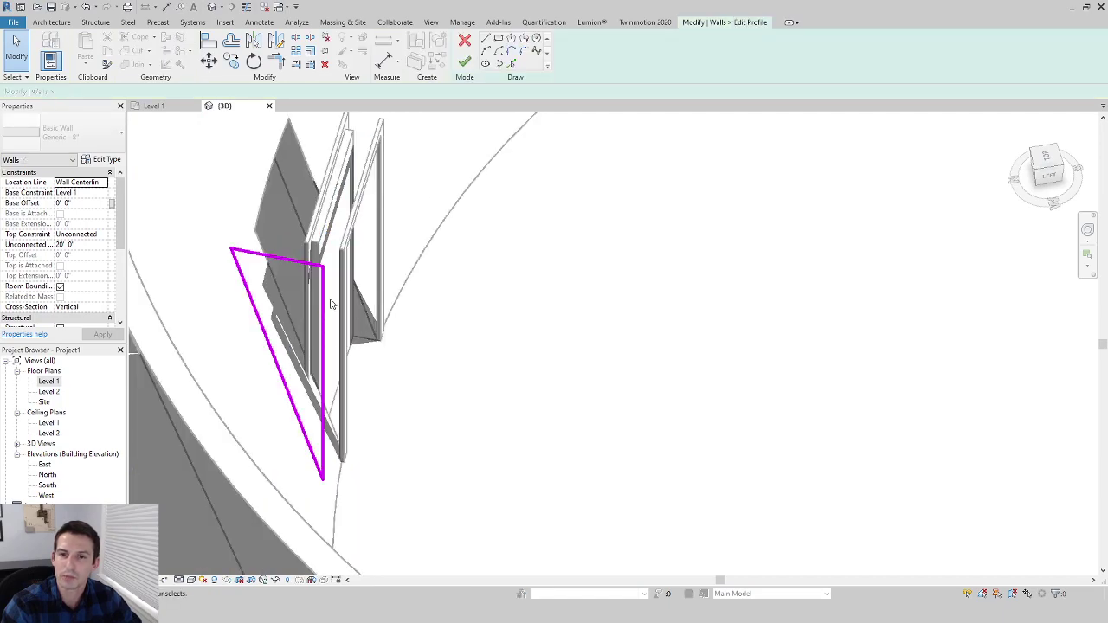
{"action": "left_click", "coordinate": [323, 303]}
{"action": "left_click", "coordinate": [209, 40]}
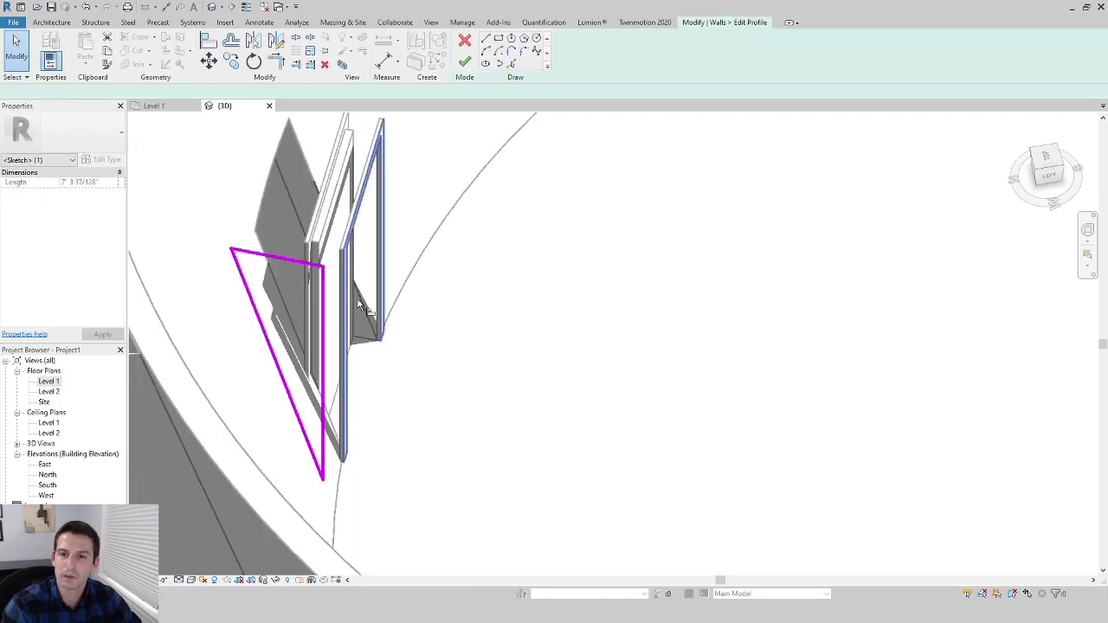
{"action": "left_click", "coordinate": [336, 307]}
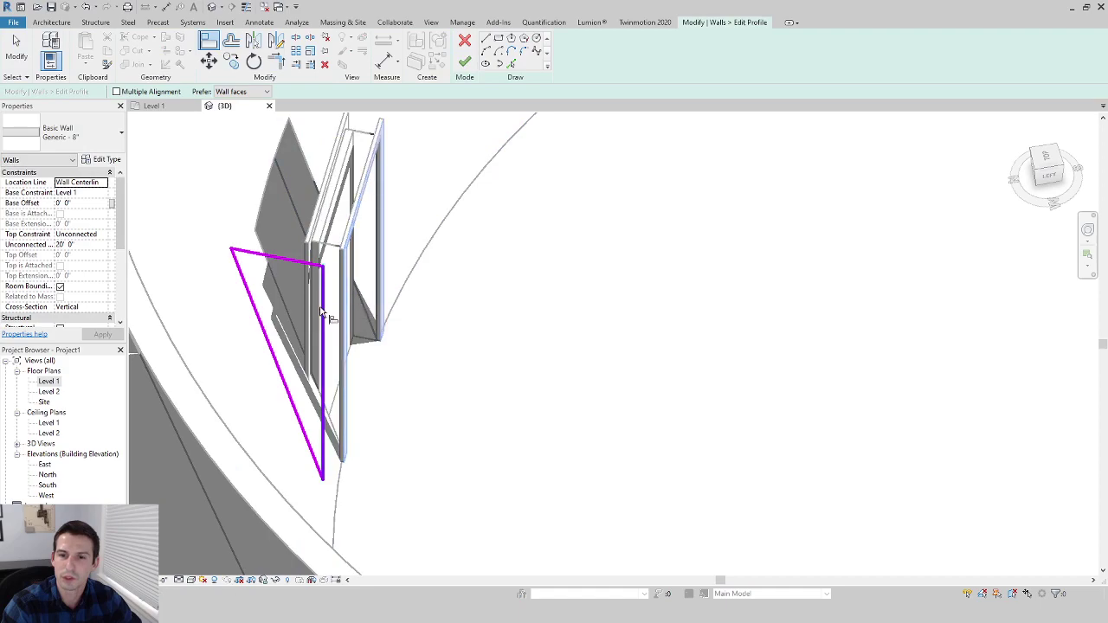
{"action": "left_click", "coordinate": [323, 317]}
{"action": "left_click", "coordinate": [470, 66]}
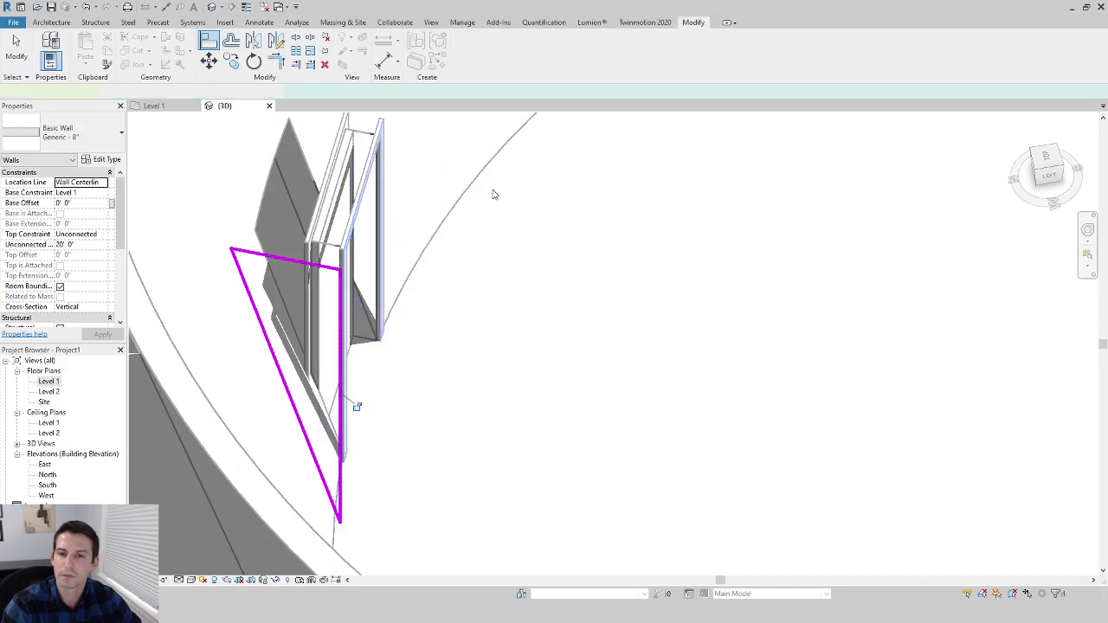
Cut off the pointed lower end of the side wall's profile with a short horizontal line at floor level, trim it and finish
{"action": "left_click", "coordinate": [491, 345]}
{"action": "scroll", "coordinate": [493, 346], "scroll_direction": "down", "scroll_amount": 2}
{"action": "middle_click_drag", "start_coordinate": [555, 338], "coordinate": [362, 459], "text": "shift"}
{"action": "left_click", "coordinate": [341, 541]}
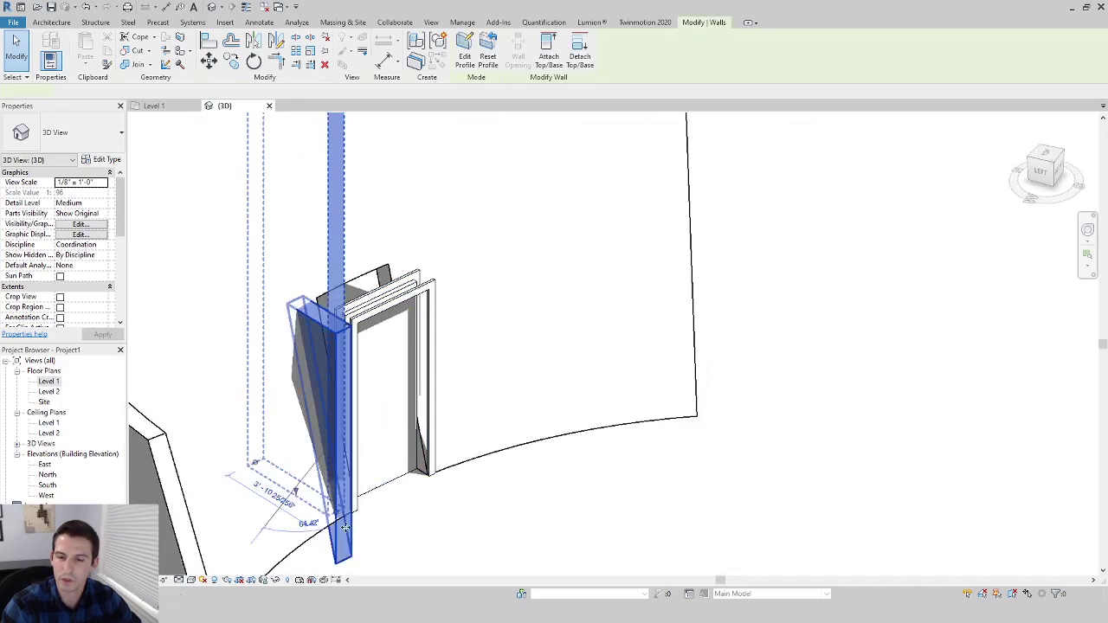
{"action": "left_click", "coordinate": [465, 52]}
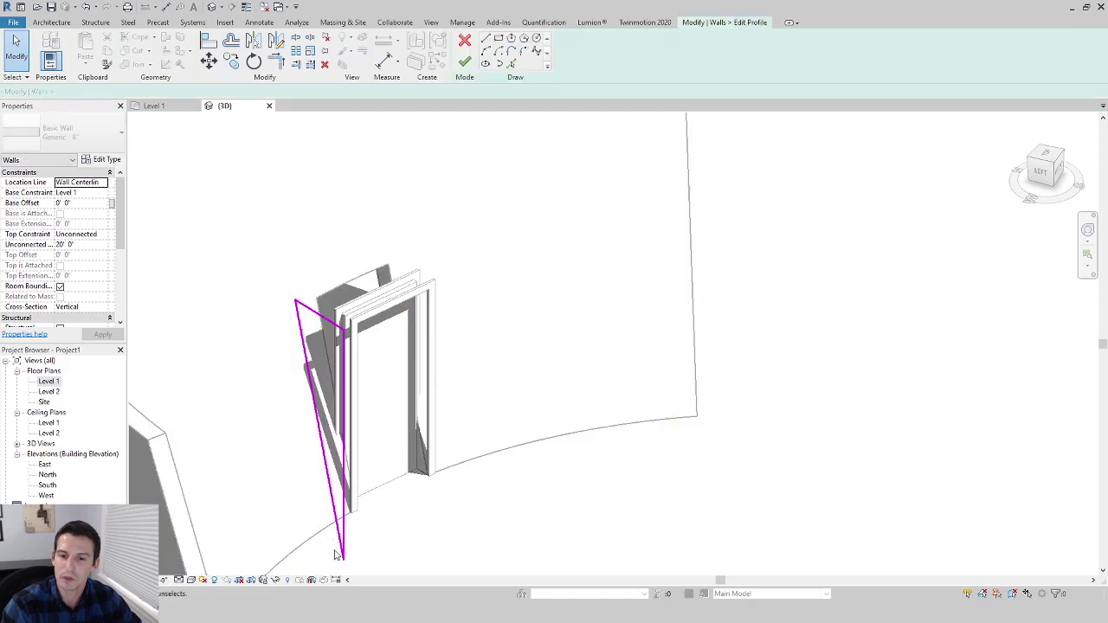
{"action": "left_click", "coordinate": [488, 39]}
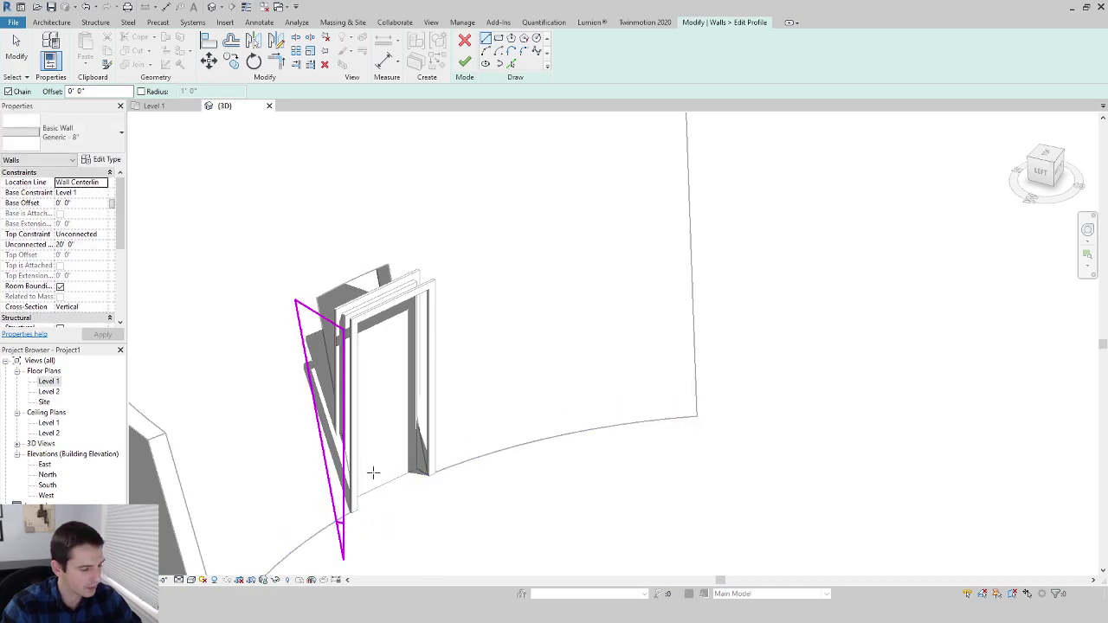
{"action": "key", "text": "Escape"}
{"action": "key", "text": "t"}
{"action": "key", "text": "r"}
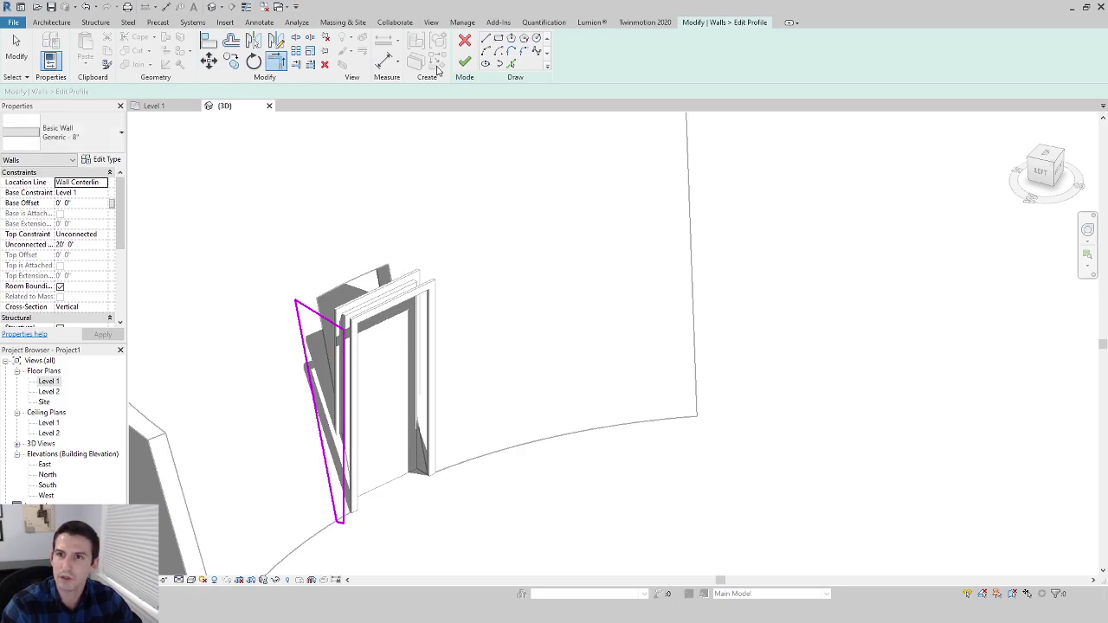
{"action": "left_click", "coordinate": [465, 63]}
{"action": "left_click", "coordinate": [503, 464]}
Cut a rectangular wall opening spanning about 26° in the slanted curved wall, near its base and beside the door
{"action": "mouse_move", "coordinate": [502, 465]}
{"action": "middle_mouse_down", "text": "shift"}
{"action": "mouse_move", "coordinate": [517, 465]}
{"action": "mouse_move", "coordinate": [528, 492]}
{"action": "mouse_move", "coordinate": [601, 445]}
{"action": "mouse_move", "coordinate": [505, 505]}
{"action": "mouse_move", "coordinate": [329, 502]}
{"action": "mouse_move", "coordinate": [274, 441]}
{"action": "mouse_move", "coordinate": [516, 460]}
{"action": "middle_mouse_up", "text": "shift"}
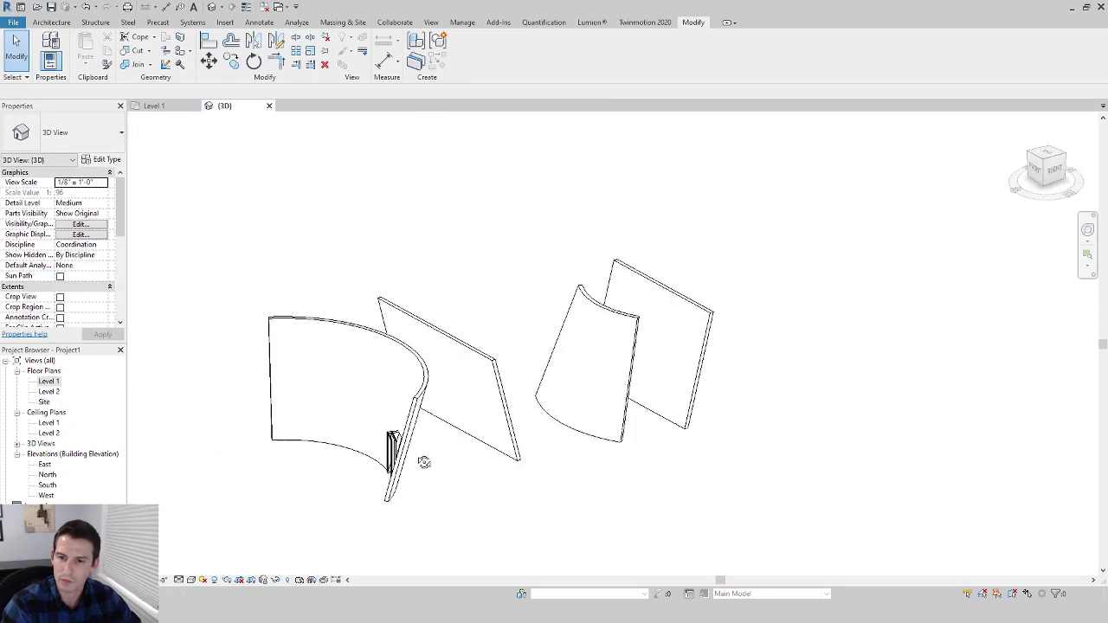
{"action": "mouse_move", "coordinate": [425, 460]}
{"action": "middle_mouse_down", "text": "shift"}
{"action": "mouse_move", "coordinate": [471, 477]}
{"action": "mouse_move", "coordinate": [407, 471]}
{"action": "middle_mouse_up", "text": "shift"}
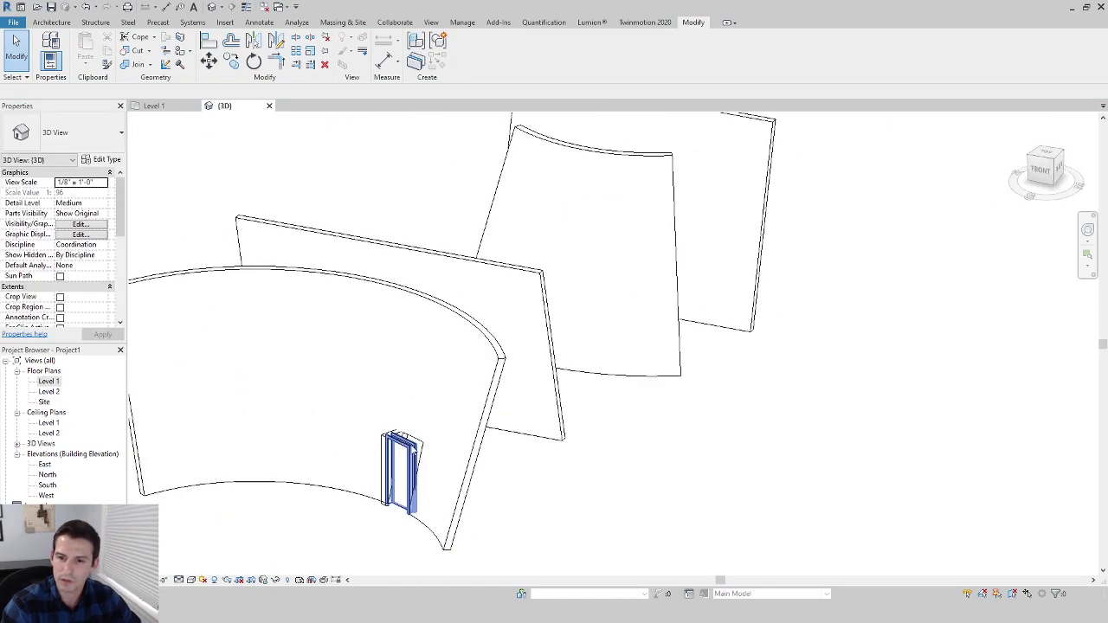
{"action": "scroll", "coordinate": [413, 437], "scroll_direction": "down", "scroll_amount": 3}
{"action": "left_click", "coordinate": [463, 491]}
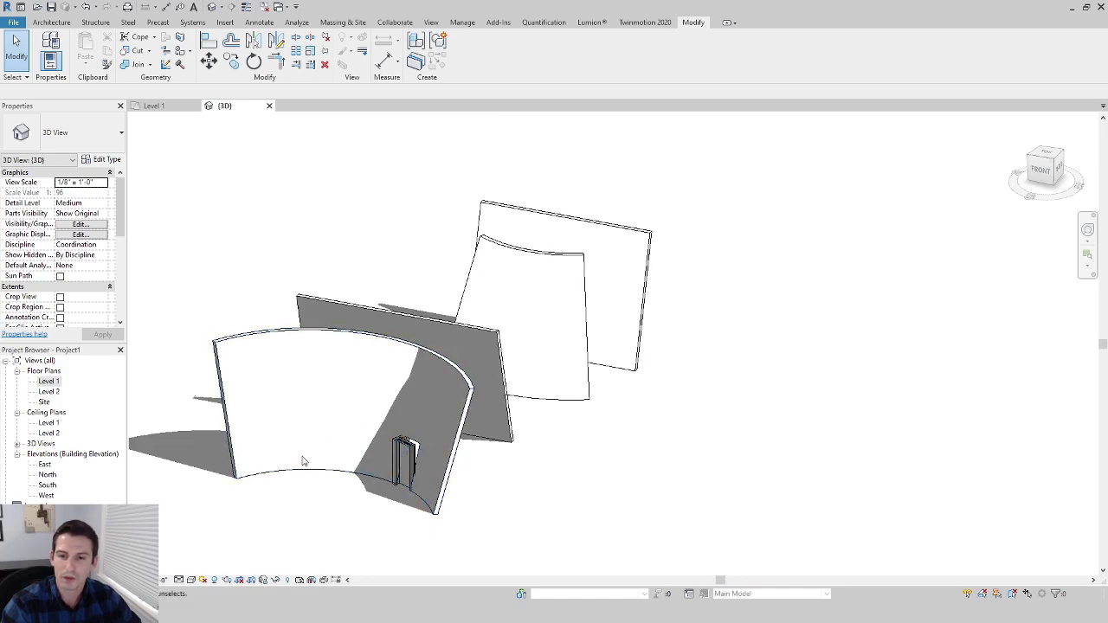
{"action": "left_click", "coordinate": [335, 430]}
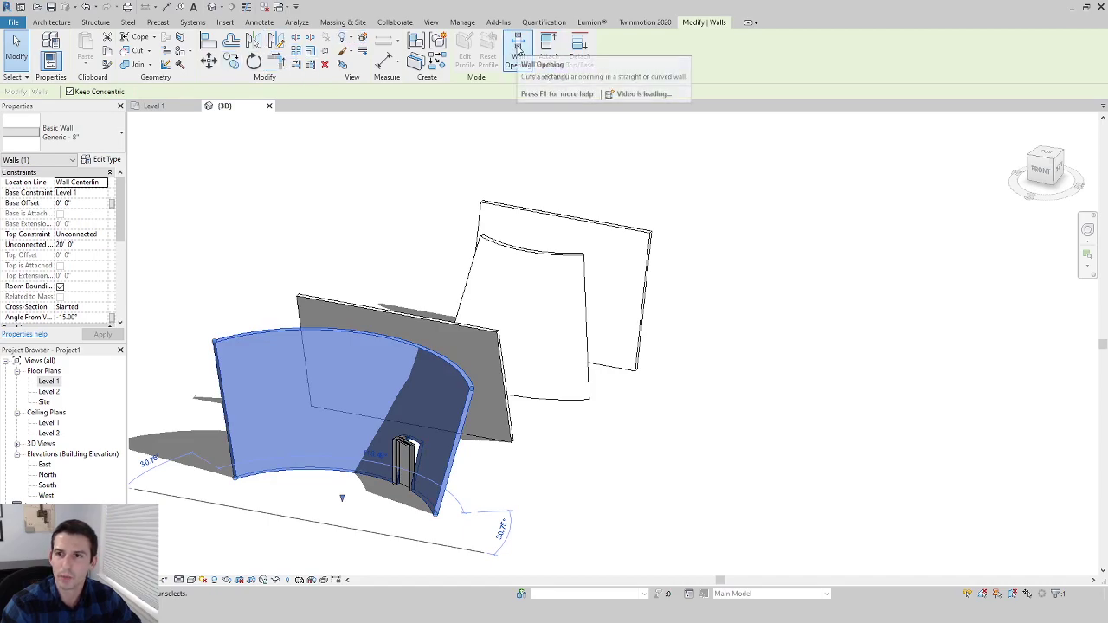
{"action": "key", "text": "Escape"}
{"action": "left_click", "coordinate": [330, 478]}
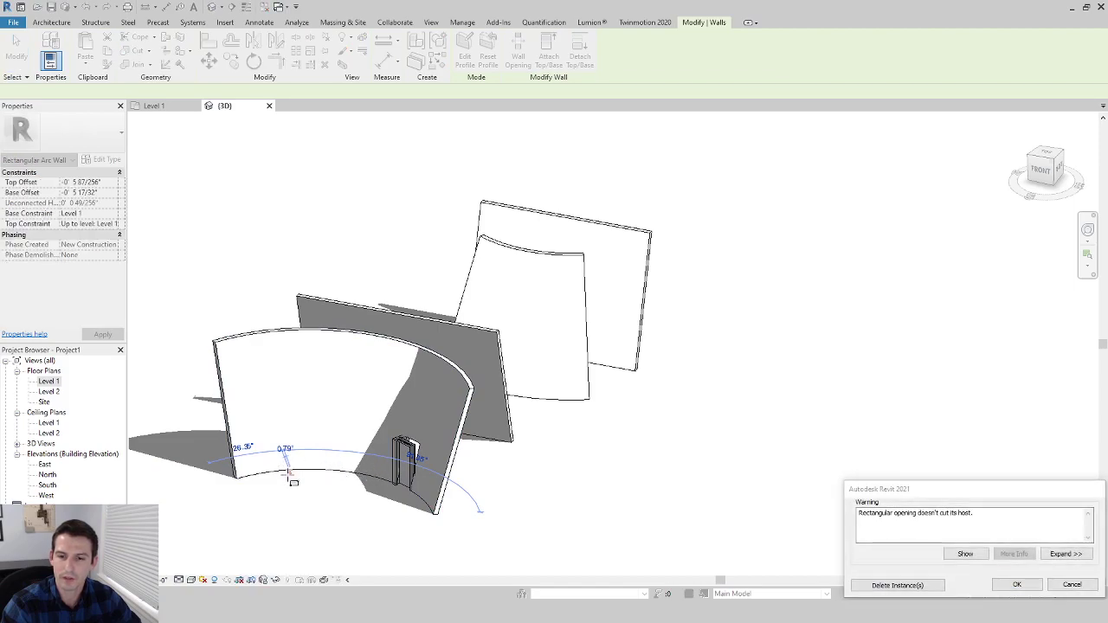
{"action": "left_click", "coordinate": [997, 584]}
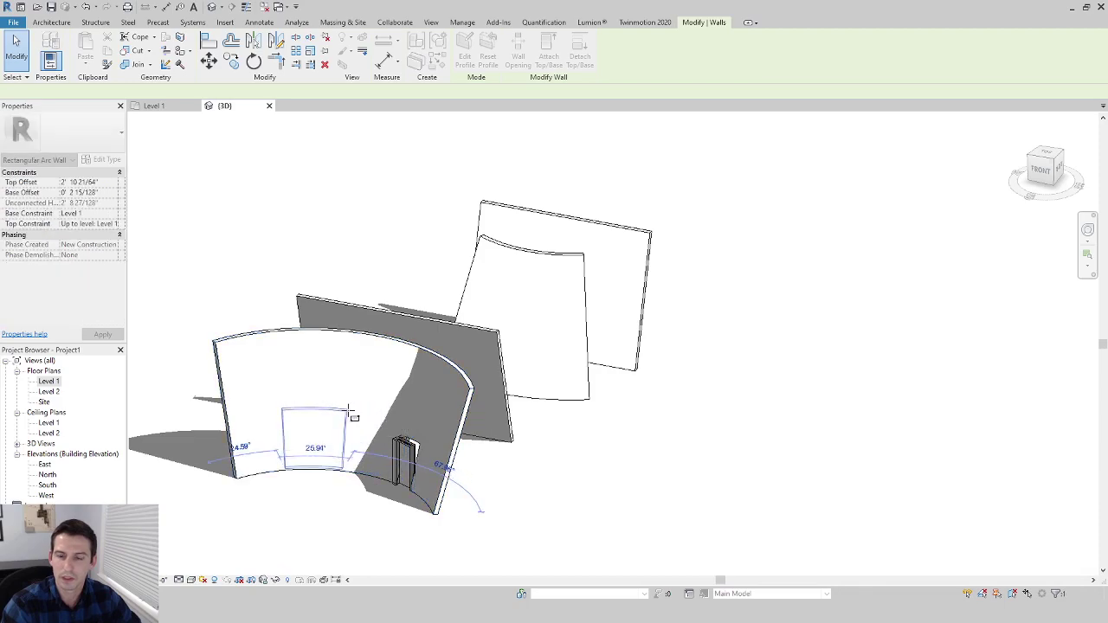
{"action": "left_click", "coordinate": [346, 411]}
{"action": "key", "text": "Escape"}
{"action": "middle_click_drag", "start_coordinate": [372, 463], "coordinate": [269, 289], "text": "shift"}
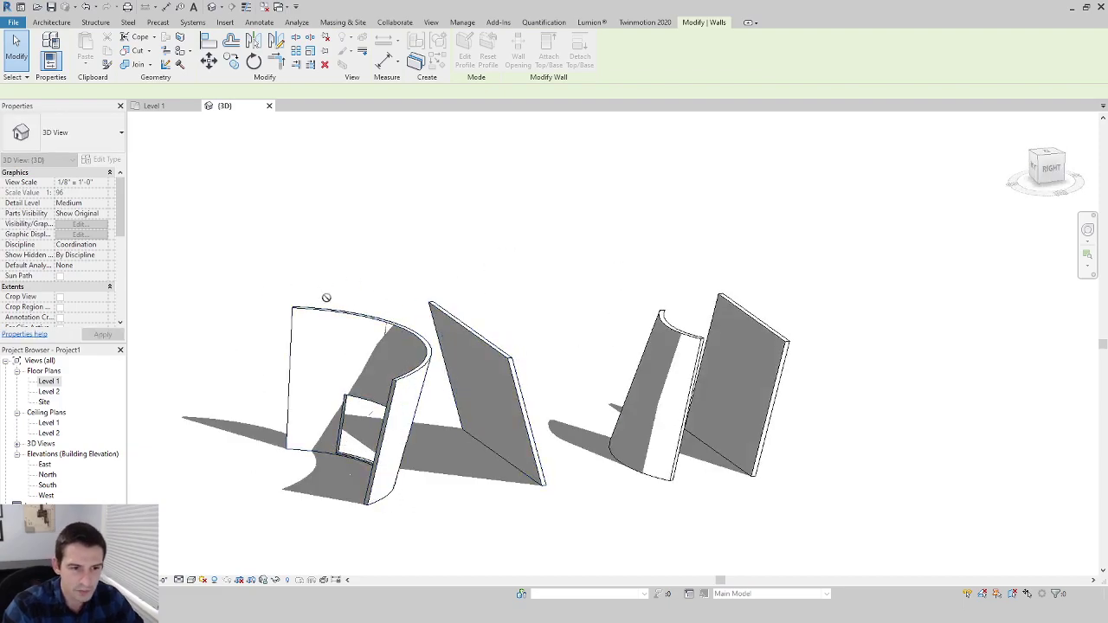